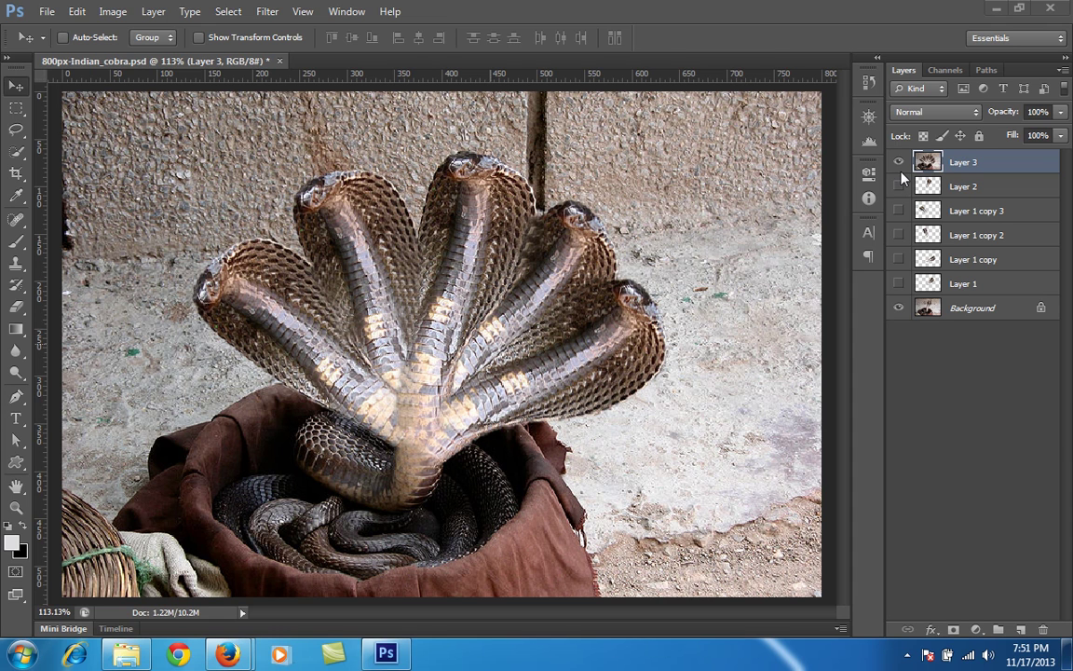
- Toggle the visibility of Layer 3 to compare the five-headed composite with the original cobra photo
{"action": "left_click", "coordinate": [898, 163]}
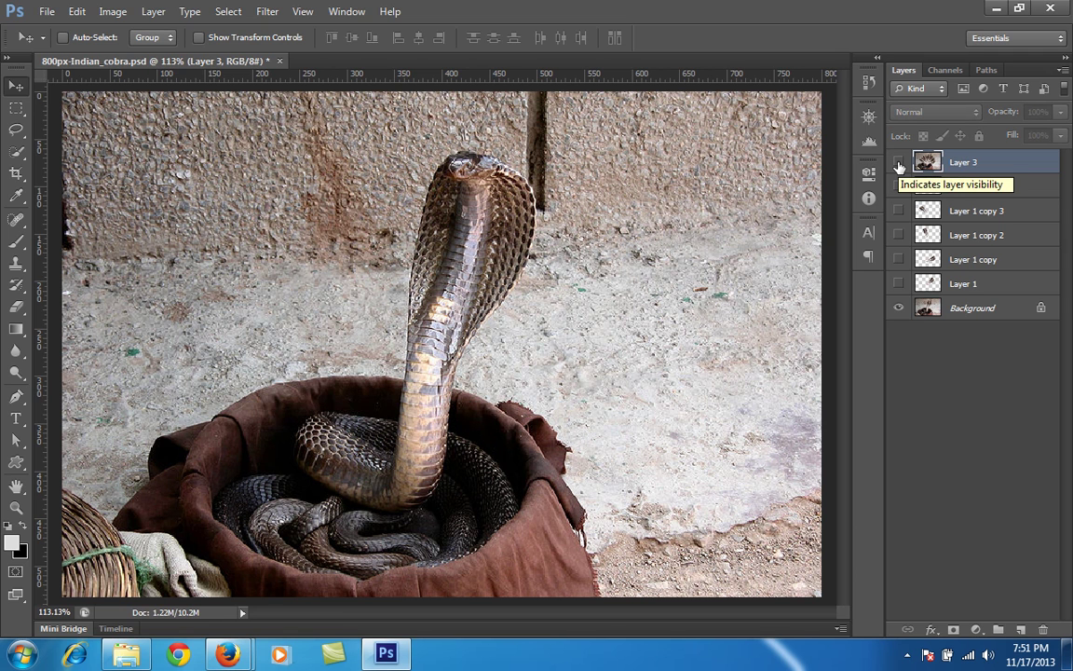
{"action": "left_click", "coordinate": [899, 164]}
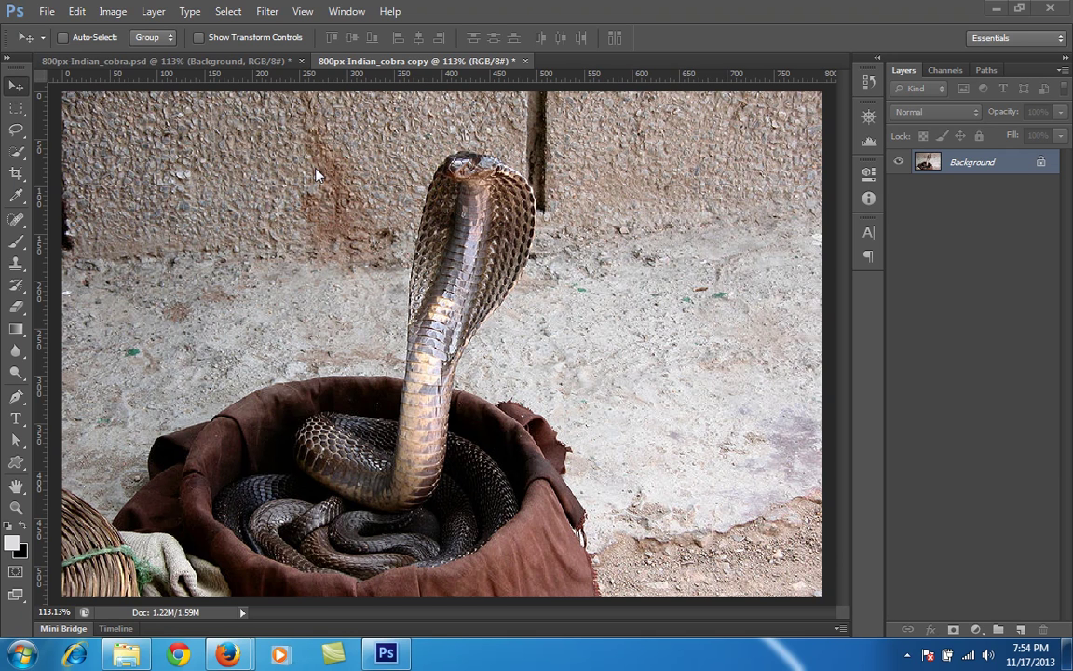
- Select the cobra's head, hood and upper neck down to the basket rim with the Quick Selection tool
{"action": "left_click", "coordinate": [17, 152]}
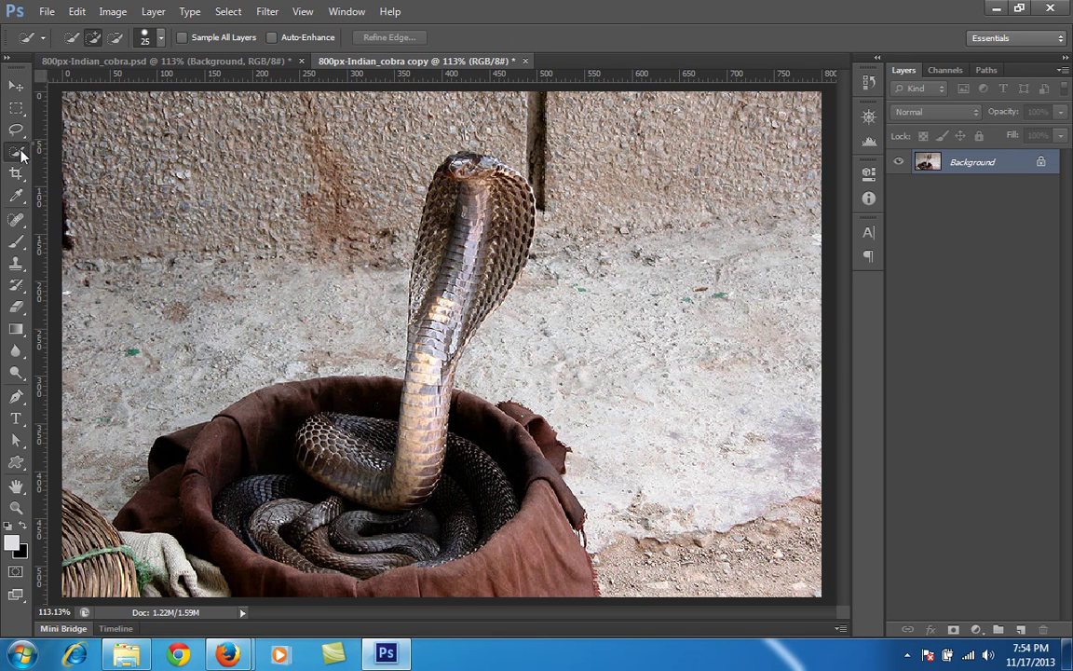
{"action": "right_click", "coordinate": [21, 154]}
{"action": "left_click", "coordinate": [85, 149]}
{"action": "mouse_move", "coordinate": [449, 223]}
{"action": "left_mouse_down"}
{"action": "mouse_move", "coordinate": [472, 165]}
{"action": "mouse_move", "coordinate": [507, 207]}
{"action": "mouse_move", "coordinate": [492, 267]}
{"action": "mouse_move", "coordinate": [435, 263]}
{"action": "mouse_move", "coordinate": [434, 282]}
{"action": "mouse_move", "coordinate": [386, 303]}
{"action": "mouse_move", "coordinate": [395, 327]}
{"action": "mouse_move", "coordinate": [387, 339]}
{"action": "left_mouse_up"}
{"action": "left_click_drag", "start_coordinate": [435, 376], "coordinate": [448, 349]}
{"action": "left_click", "coordinate": [424, 294]}
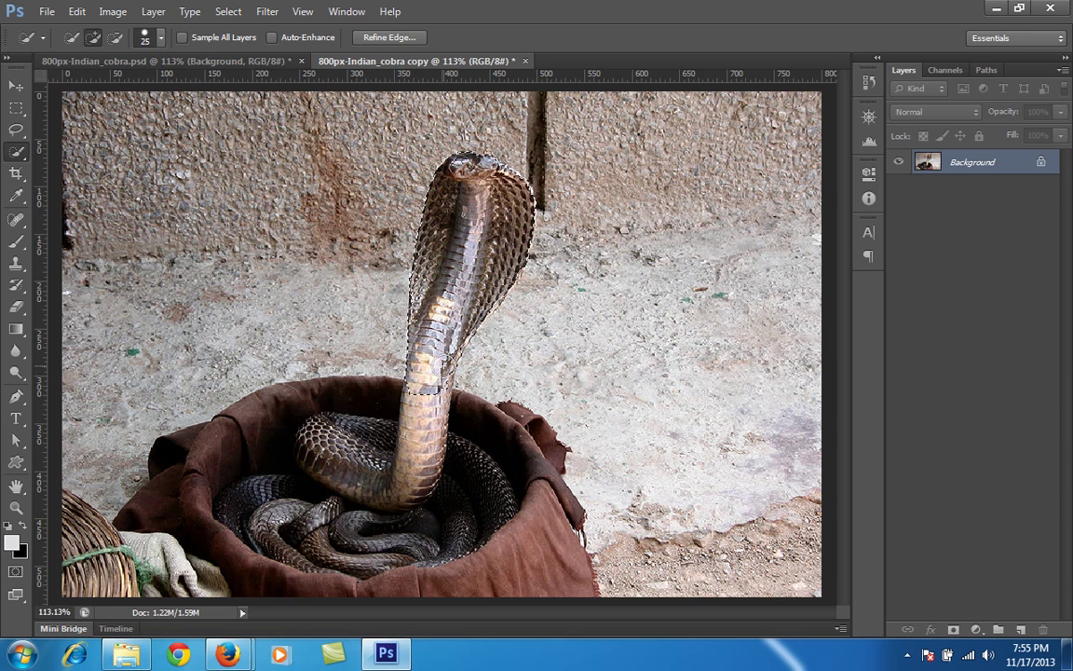
{"action": "left_click", "coordinate": [418, 400]}
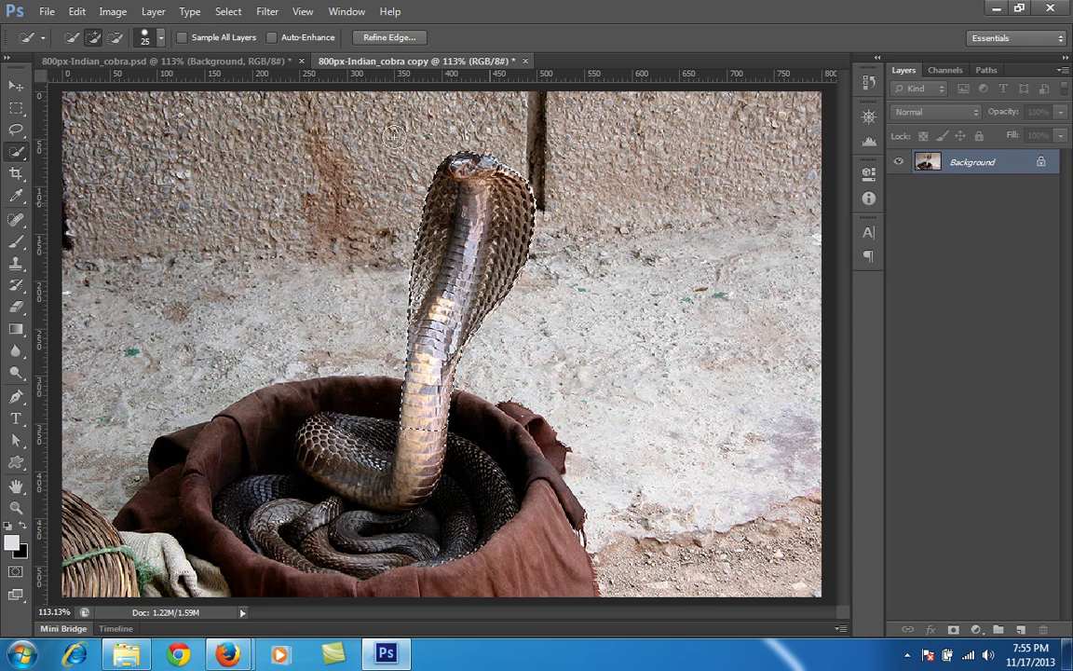
{"action": "key", "text": "bracketright"}
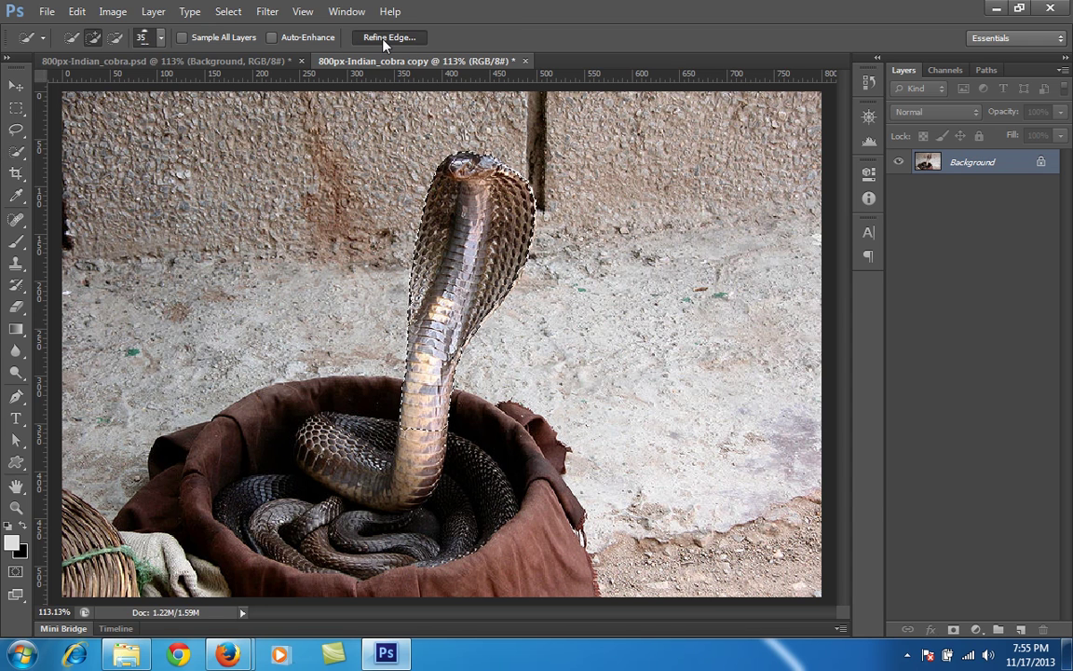
{"action": "left_click", "coordinate": [383, 40]}
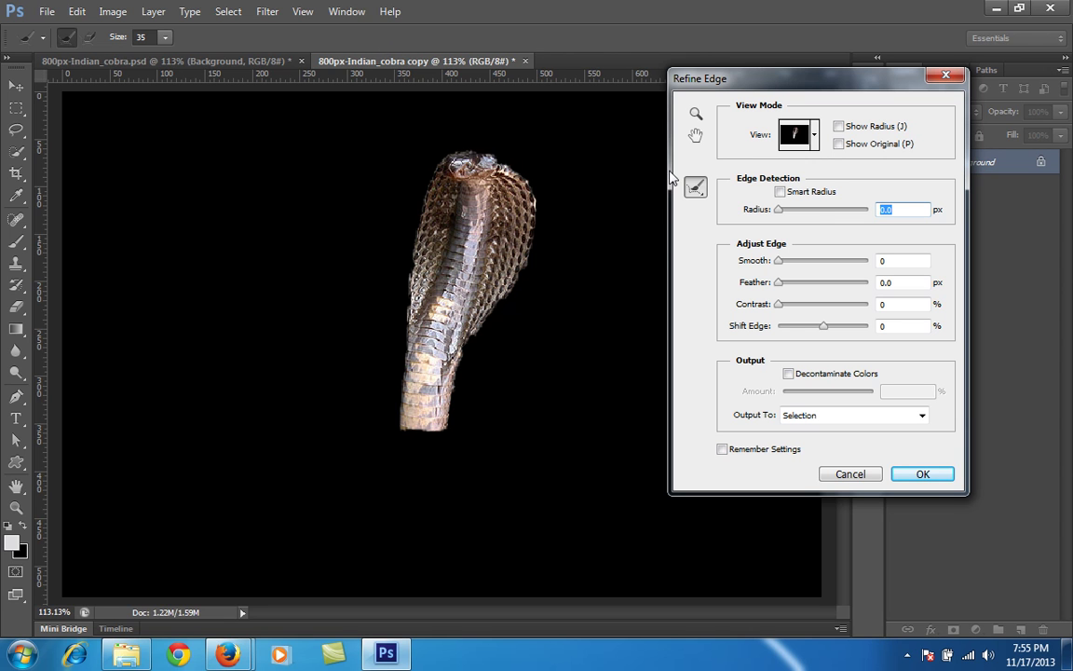
{"action": "left_click", "coordinate": [859, 476]}
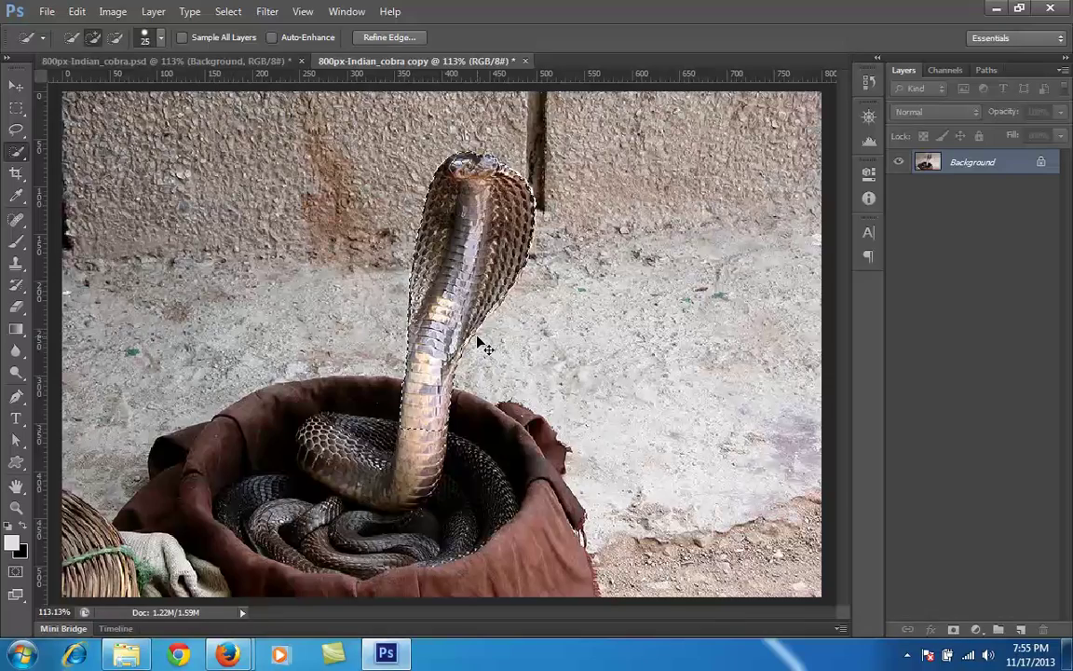
- Check the selection edge up close, copy the selected cobra hood to a new layer and duplicate that layer three times
{"action": "scroll", "coordinate": [485, 346], "scroll_direction": "up", "scroll_amount": 4}
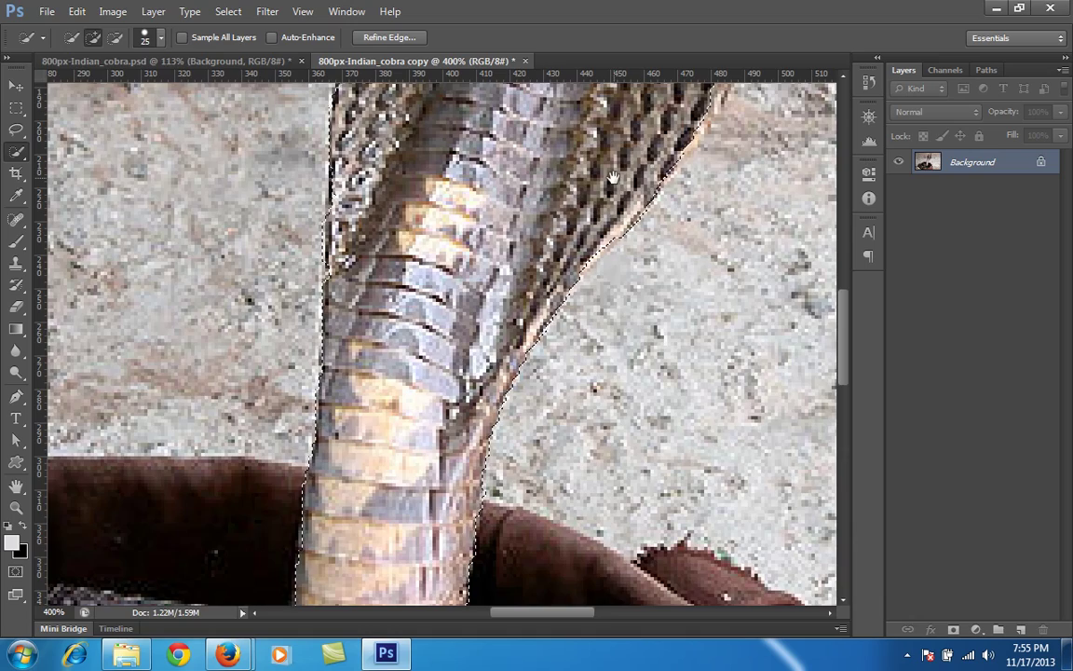
{"action": "left_click_drag", "start_coordinate": [613, 177], "coordinate": [465, 480]}
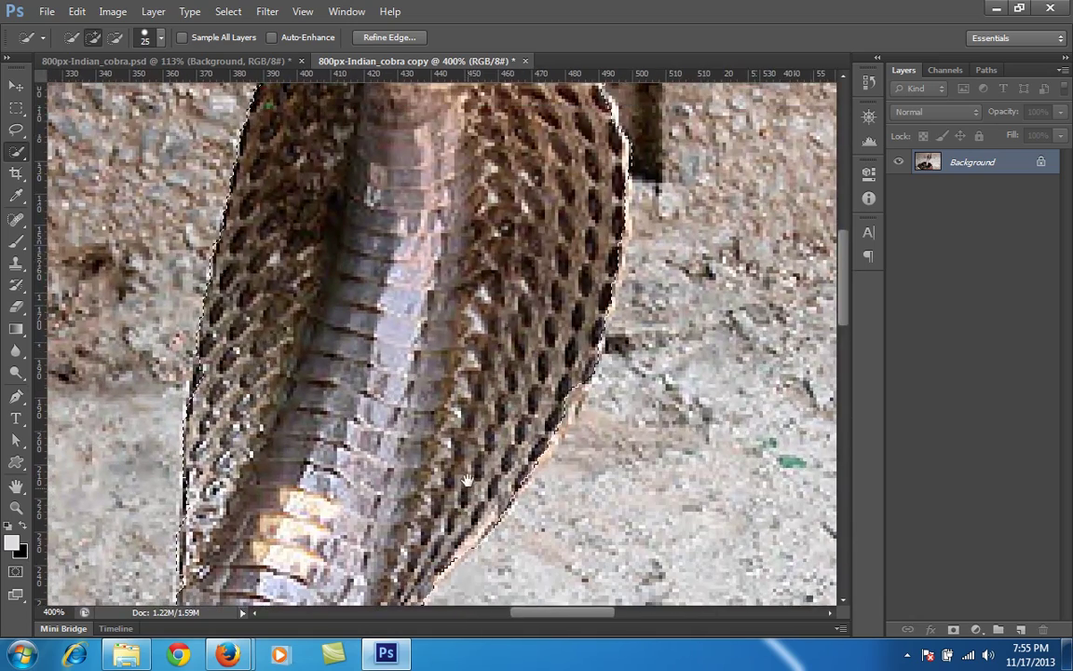
{"action": "left_click_drag", "start_coordinate": [473, 83], "coordinate": [529, 204]}
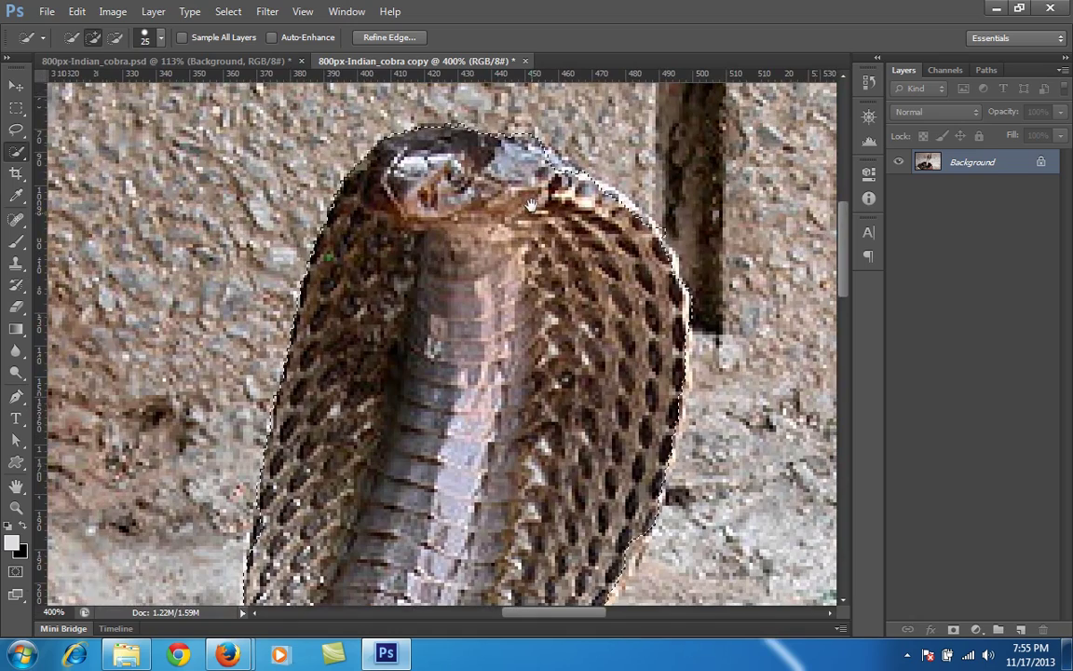
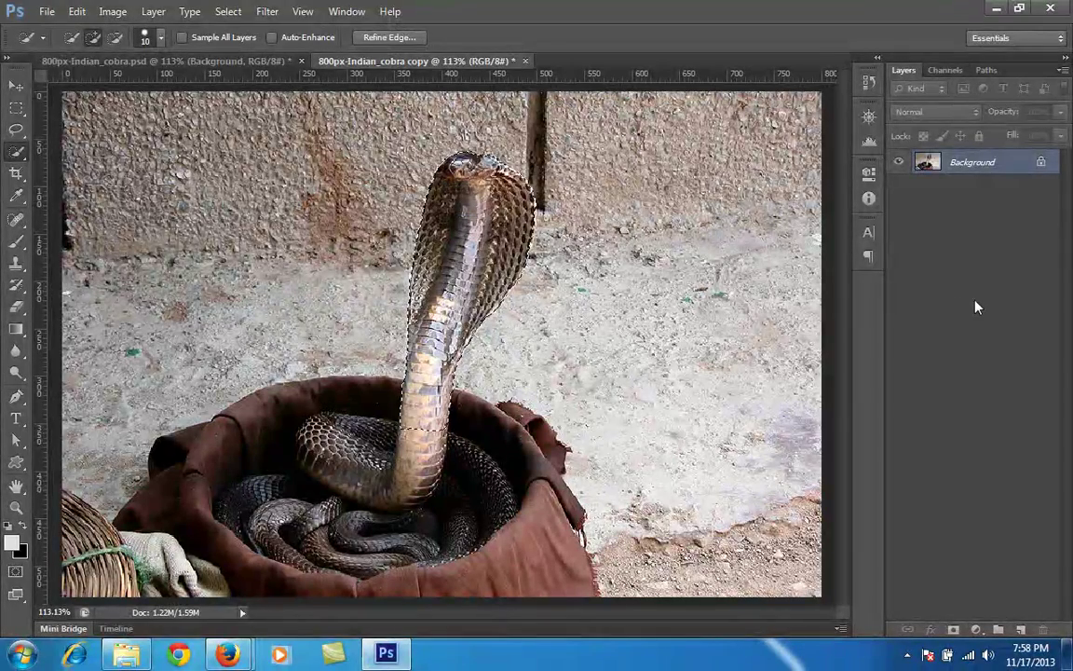
{"action": "key", "text": "ctrl+j"}
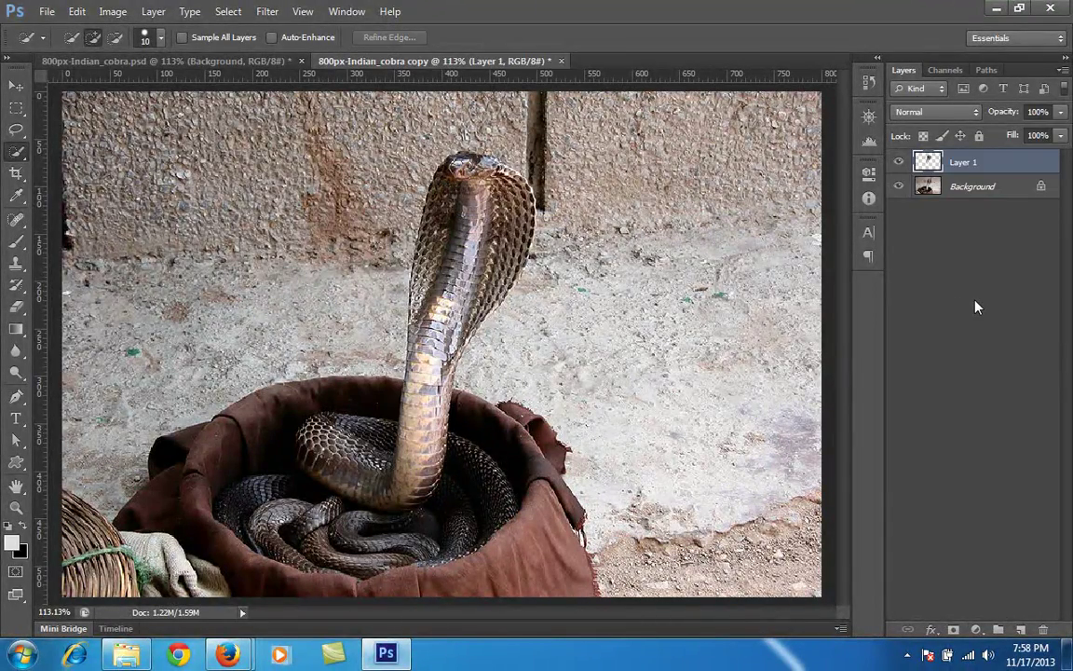
{"action": "key", "text": "ctrl+j"}
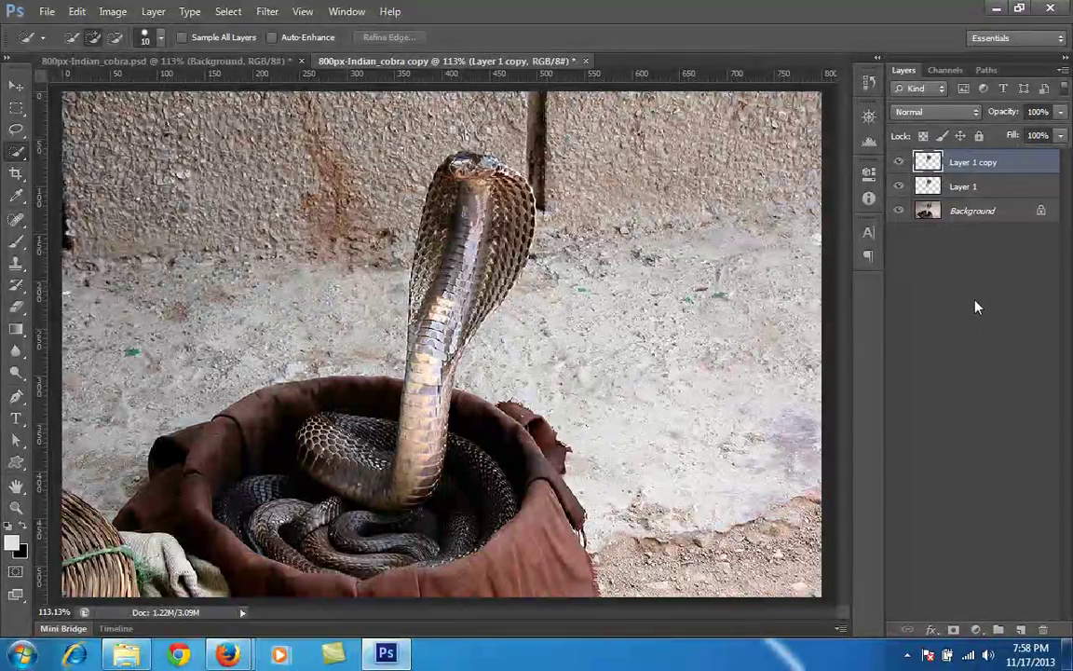
{"action": "key", "text": "ctrl+j"}
{"action": "key", "text": "ctrl+j"}
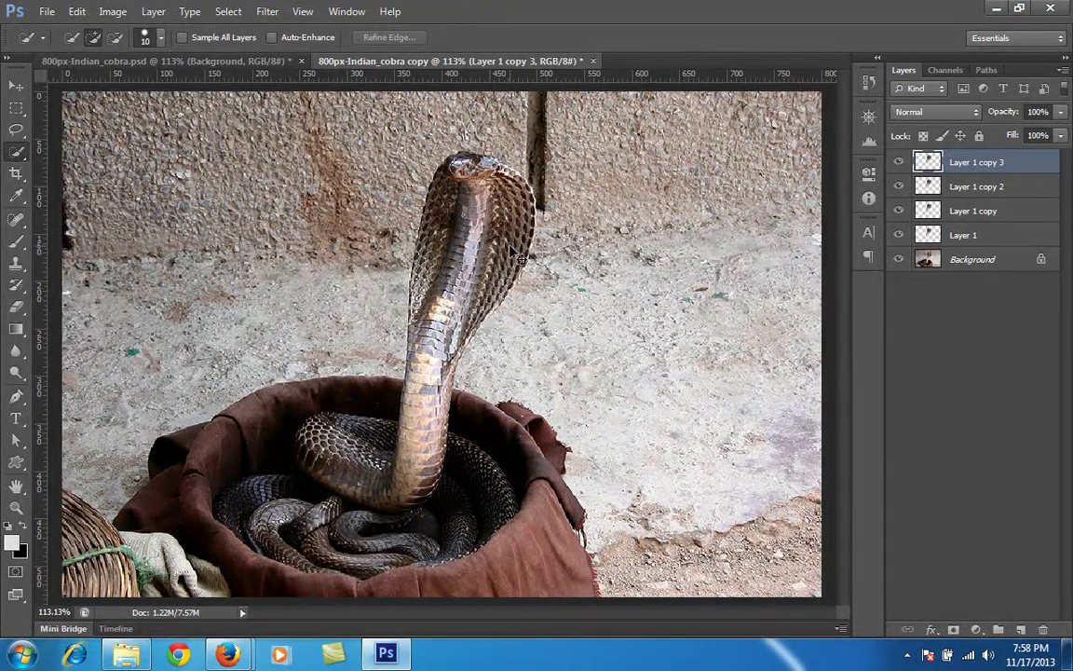
- Transform Layer 1 copy 3 to about 88% width, rotate it about 34° clockwise and place it to the right of the original head
{"action": "key", "text": "ctrl+t"}
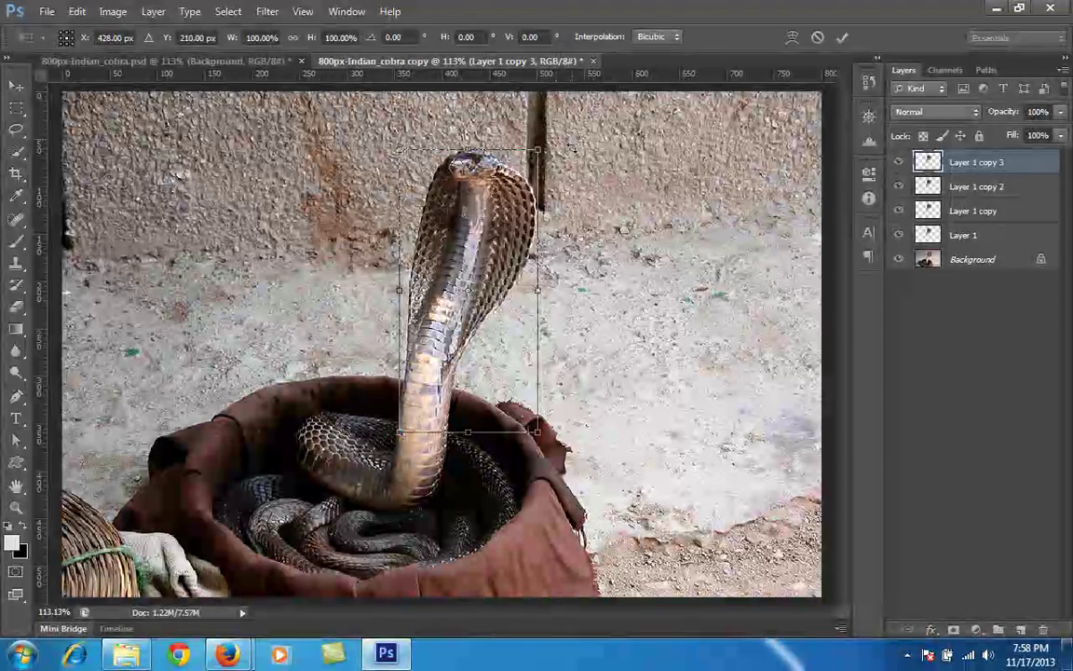
{"action": "left_click_drag", "start_coordinate": [571, 157], "coordinate": [621, 195]}
{"action": "left_click_drag", "start_coordinate": [469, 266], "coordinate": [525, 286]}
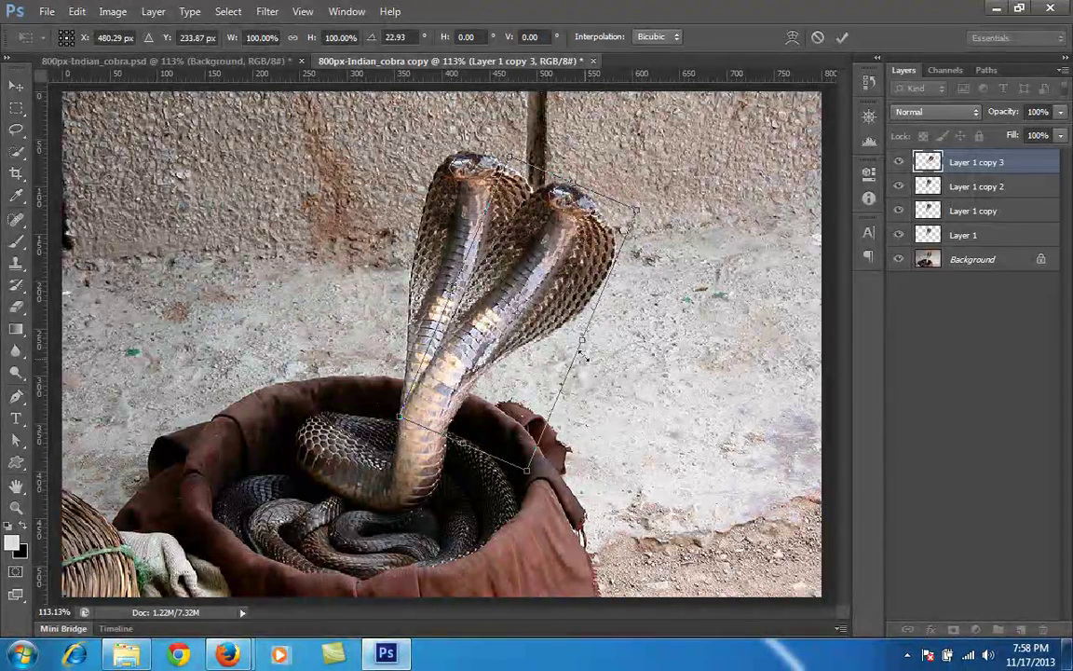
{"action": "left_click_drag", "start_coordinate": [582, 342], "coordinate": [570, 330]}
{"action": "left_click_drag", "start_coordinate": [596, 183], "coordinate": [614, 198]}
{"action": "left_click_drag", "start_coordinate": [556, 264], "coordinate": [543, 285]}
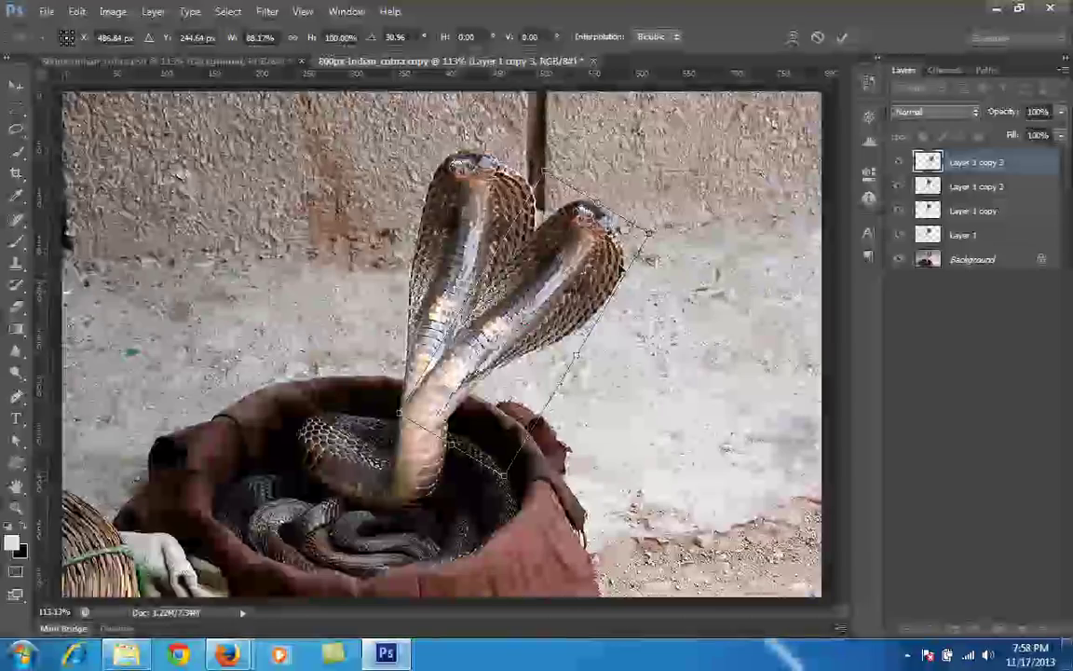
{"action": "left_click_drag", "start_coordinate": [676, 235], "coordinate": [697, 238]}
{"action": "left_click_drag", "start_coordinate": [592, 284], "coordinate": [597, 279]}
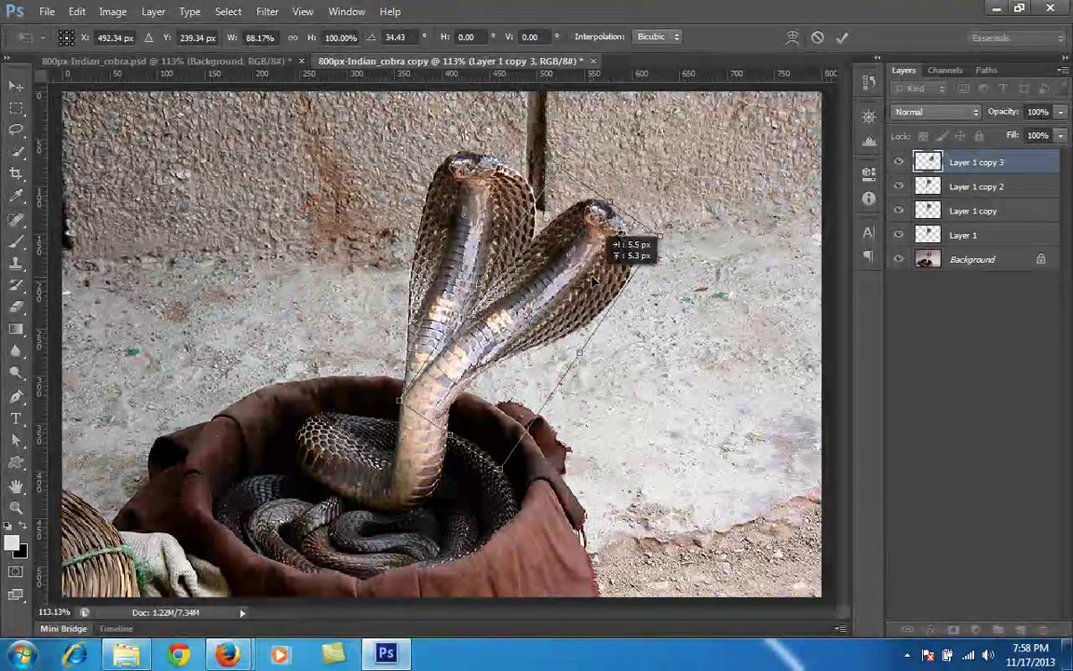
{"action": "left_click", "coordinate": [842, 37]}
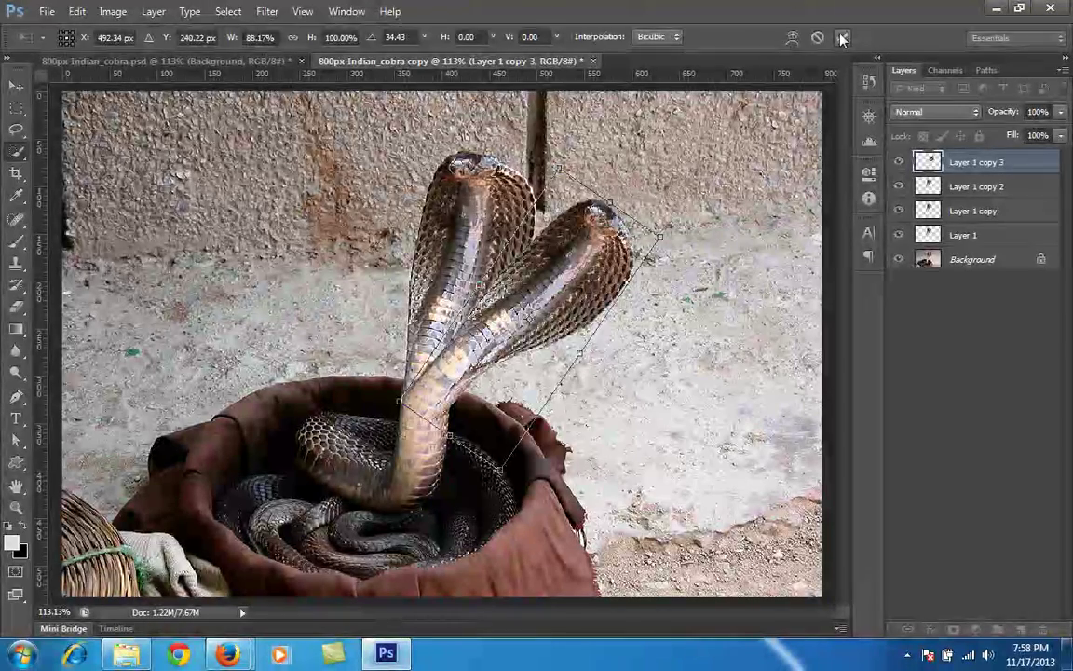
- Transform Layer 1 copy 2 to 94% width, rotate it about 58° clockwise and place it as the lowest head on the right
{"action": "left_click", "coordinate": [934, 186]}
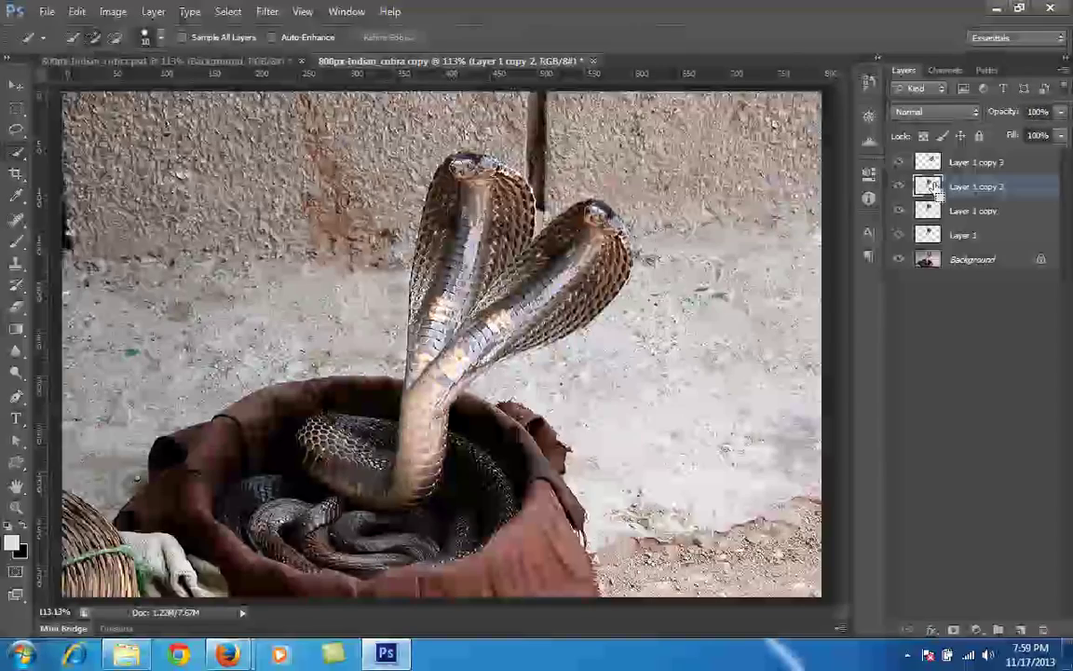
{"action": "key", "text": "ctrl+t"}
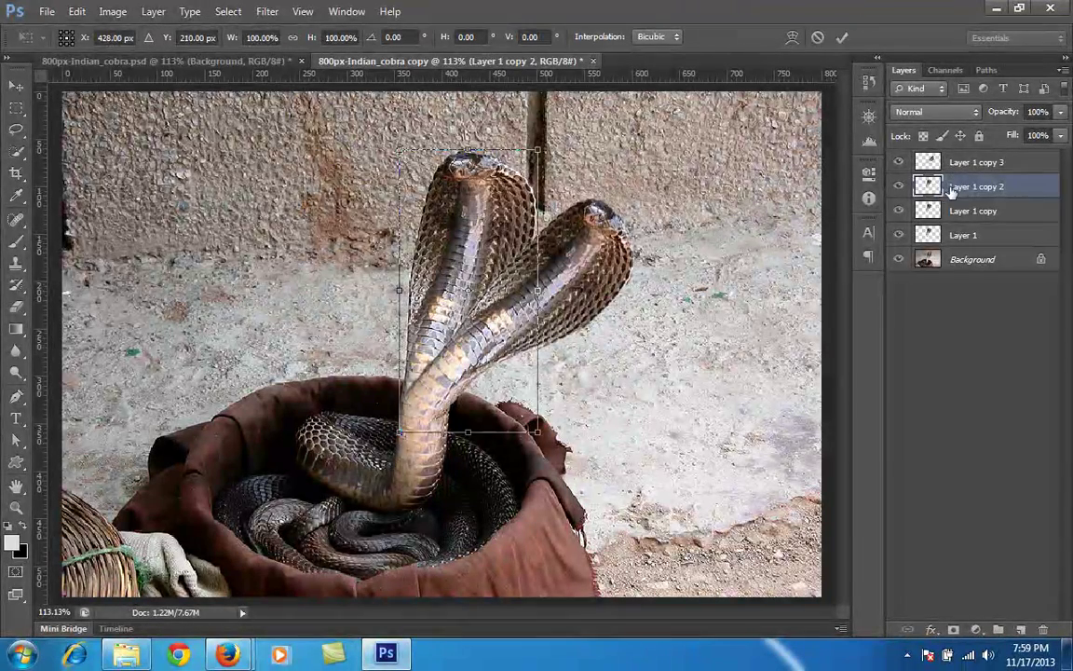
{"action": "left_click_drag", "start_coordinate": [599, 126], "coordinate": [640, 154]}
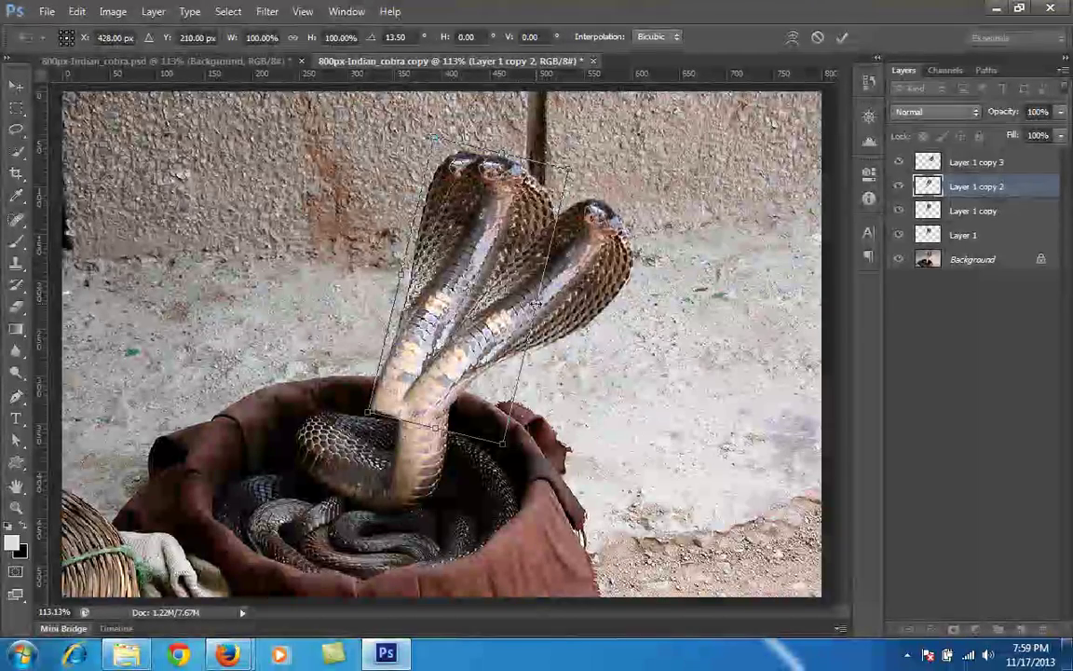
{"action": "left_click_drag", "start_coordinate": [534, 304], "coordinate": [524, 302]}
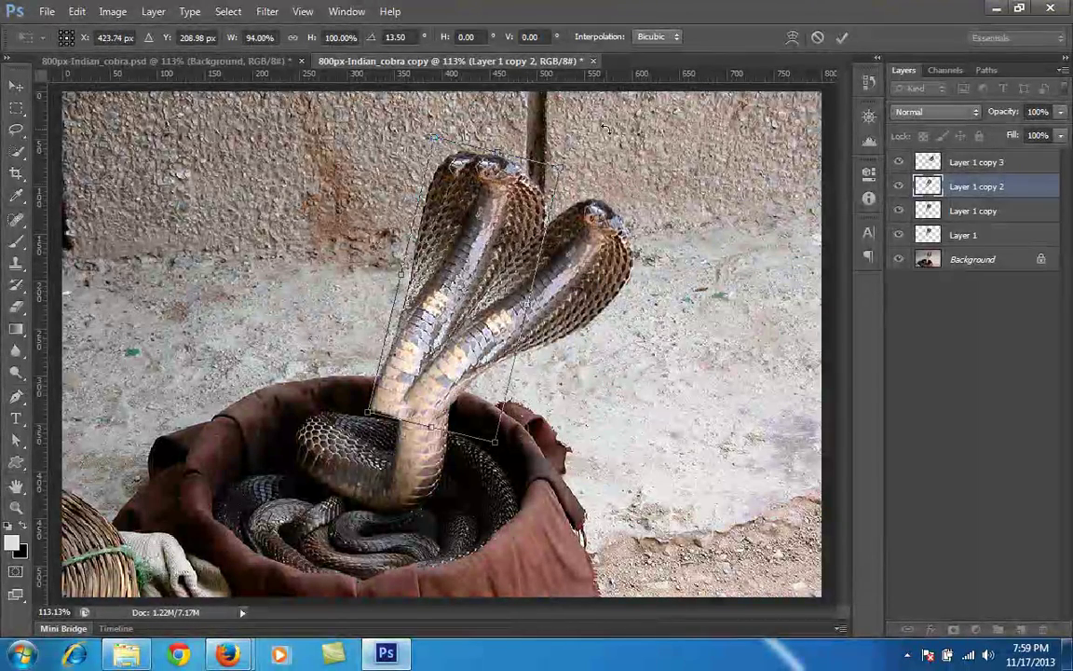
{"action": "left_click_drag", "start_coordinate": [613, 136], "coordinate": [661, 186]}
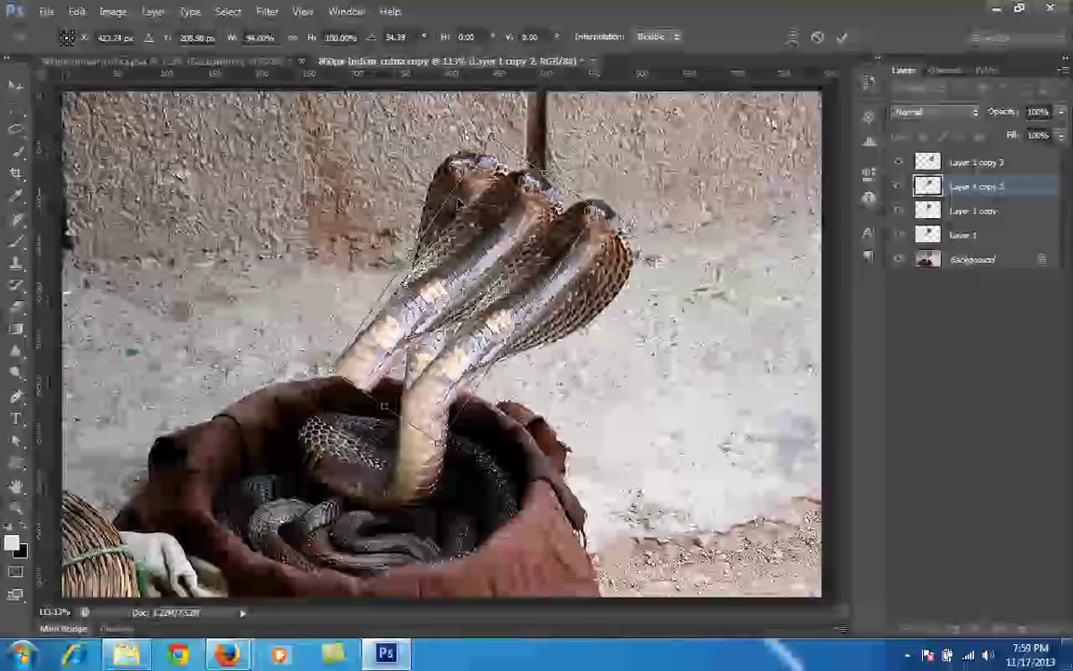
{"action": "left_click_drag", "start_coordinate": [483, 218], "coordinate": [564, 309]}
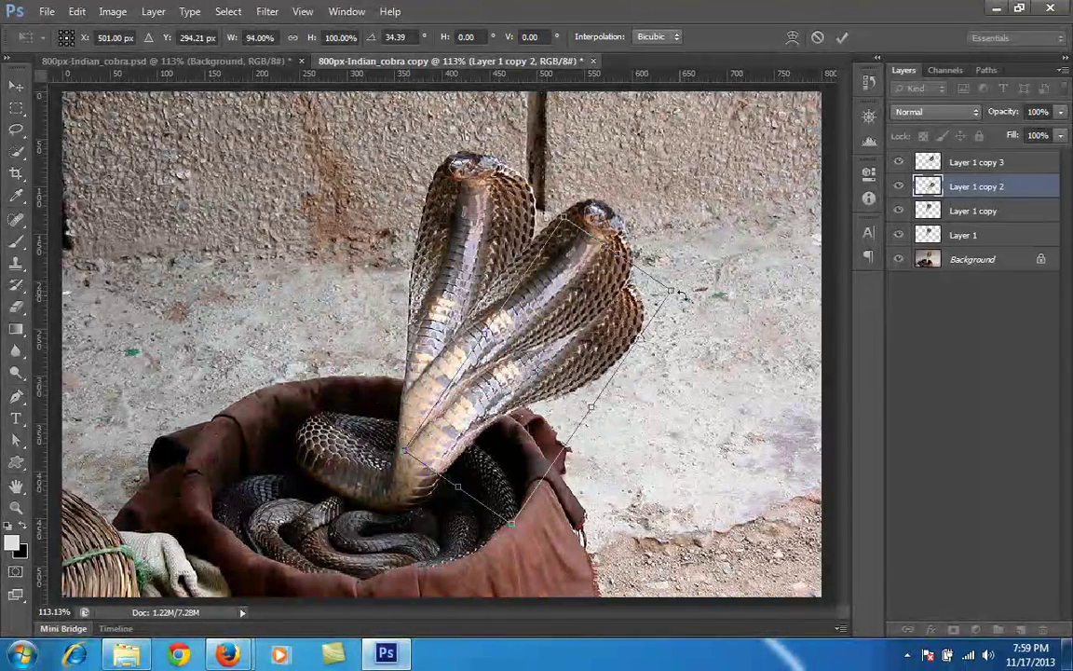
{"action": "left_click_drag", "start_coordinate": [682, 294], "coordinate": [727, 340]}
{"action": "mouse_move", "coordinate": [618, 313]}
{"action": "left_mouse_down"}
{"action": "mouse_move", "coordinate": [657, 328]}
{"action": "mouse_move", "coordinate": [630, 320]}
{"action": "left_mouse_up"}
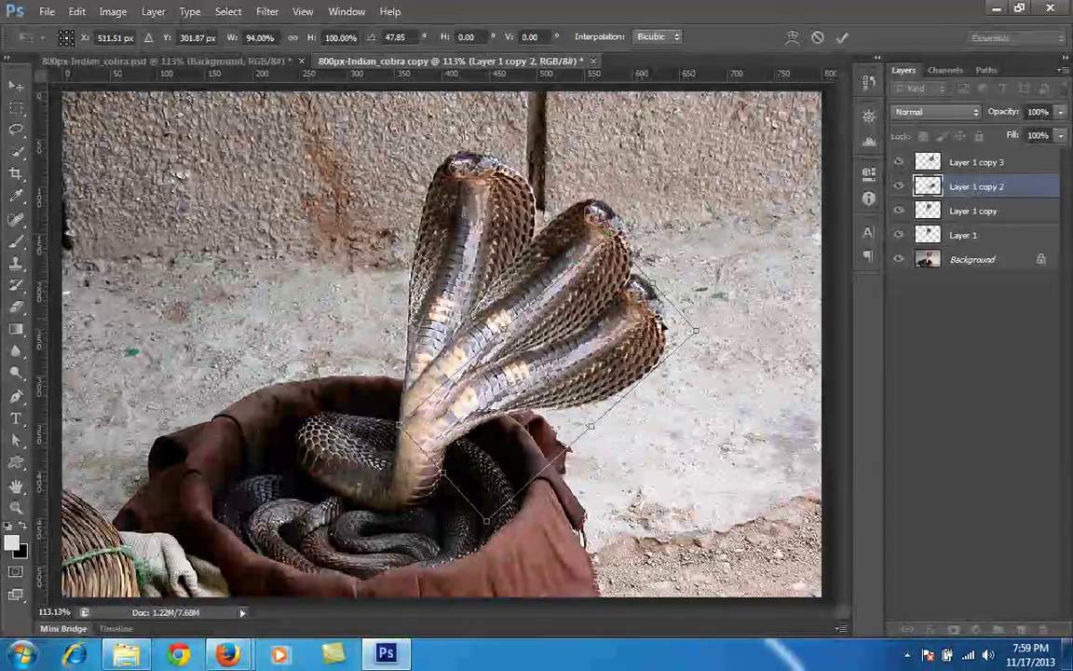
{"action": "left_click_drag", "start_coordinate": [716, 327], "coordinate": [725, 356]}
{"action": "left_click_drag", "start_coordinate": [650, 333], "coordinate": [658, 347]}
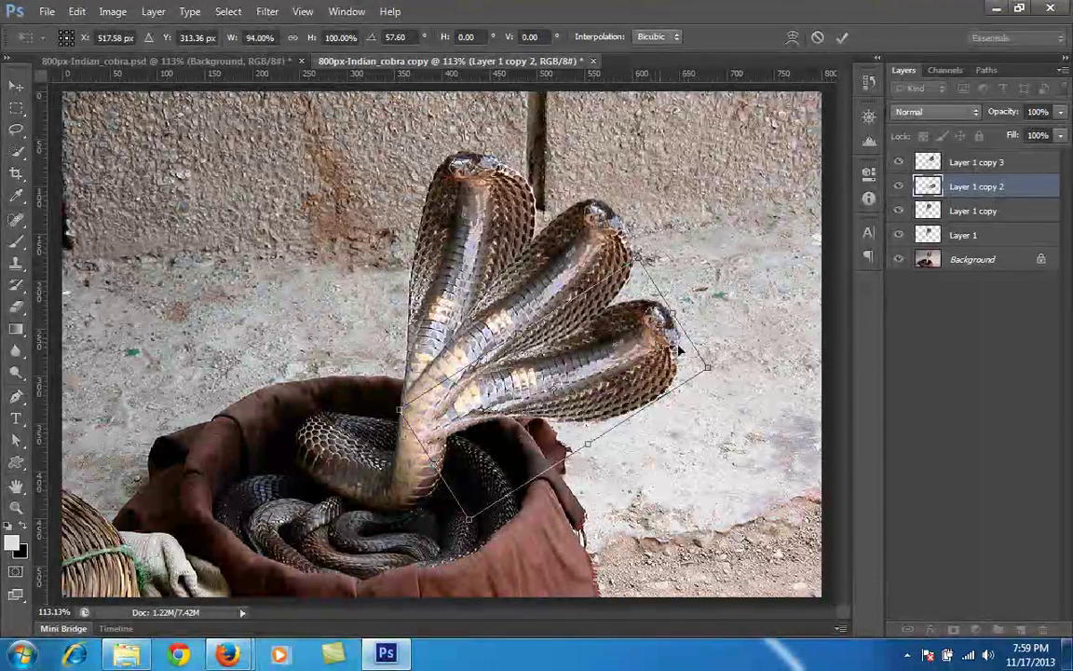
{"action": "left_click", "coordinate": [838, 42]}
{"action": "key", "text": "w"}
- Transform Layer 1 copy to about 94% width, rotate it about 38° counterclockwise and place it left of the original head
{"action": "left_click", "coordinate": [981, 213]}
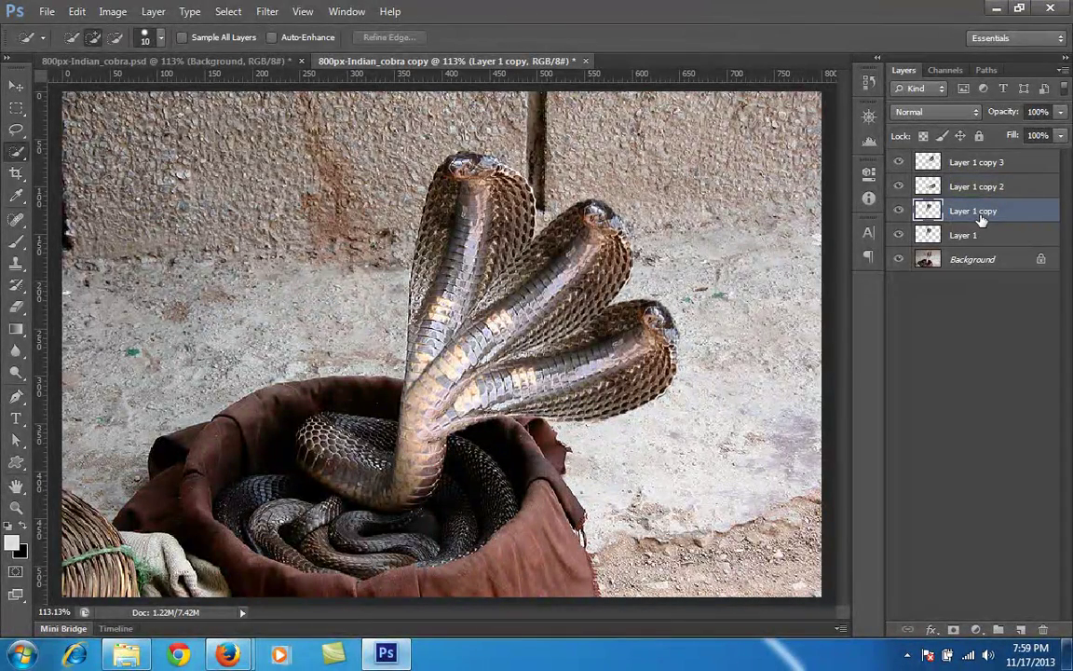
{"action": "key", "text": "ctrl+t"}
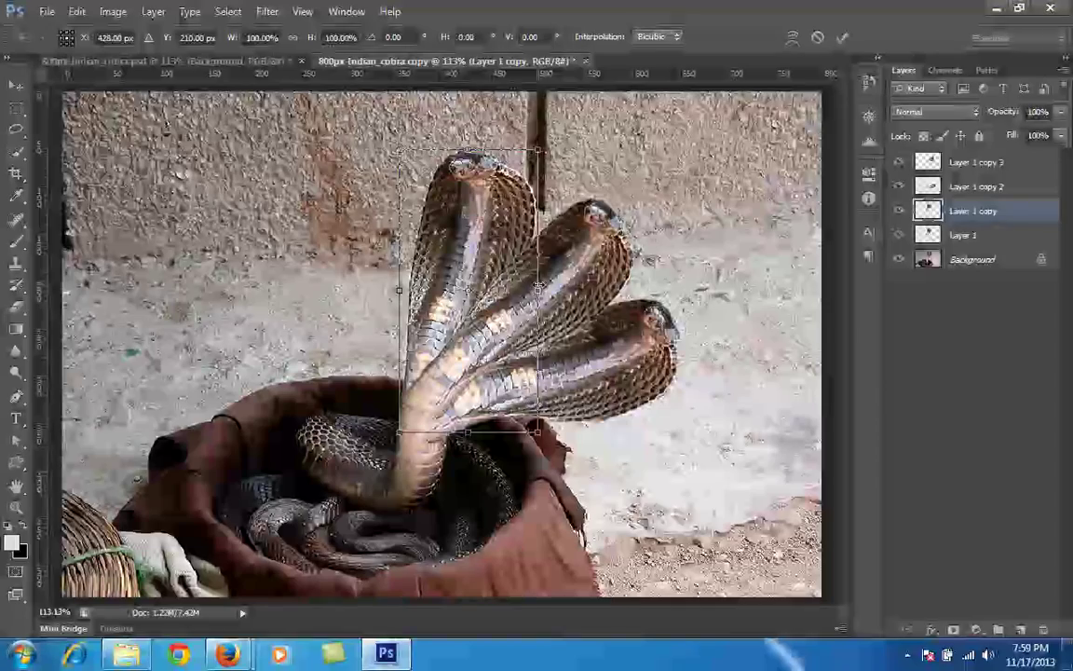
{"action": "left_click_drag", "start_coordinate": [538, 287], "coordinate": [529, 287]}
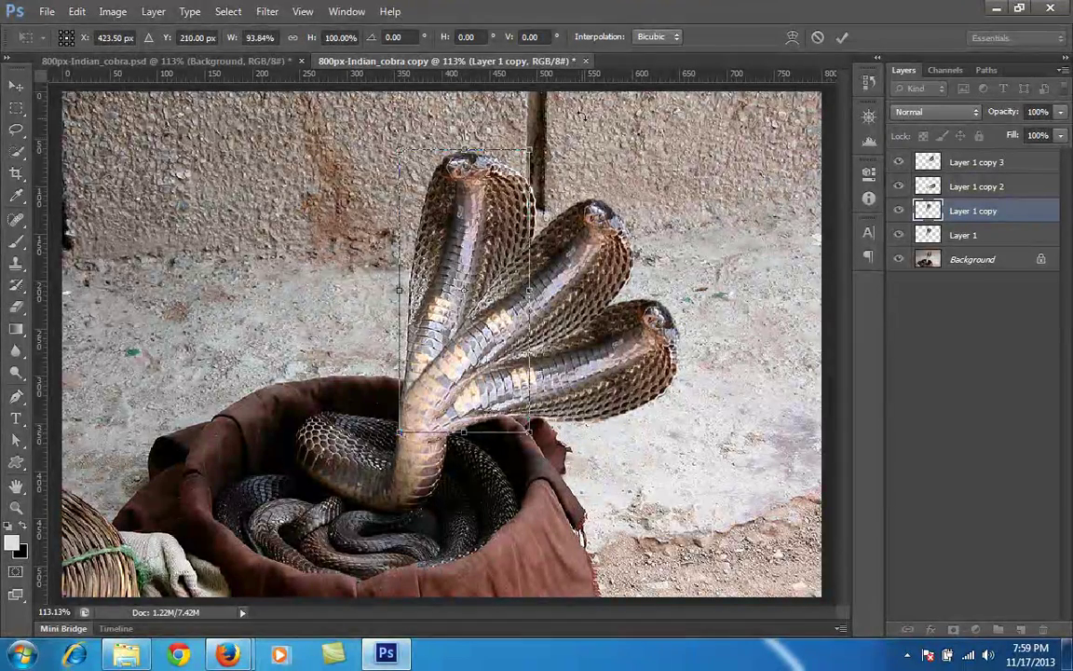
{"action": "left_click_drag", "start_coordinate": [579, 110], "coordinate": [359, 238]}
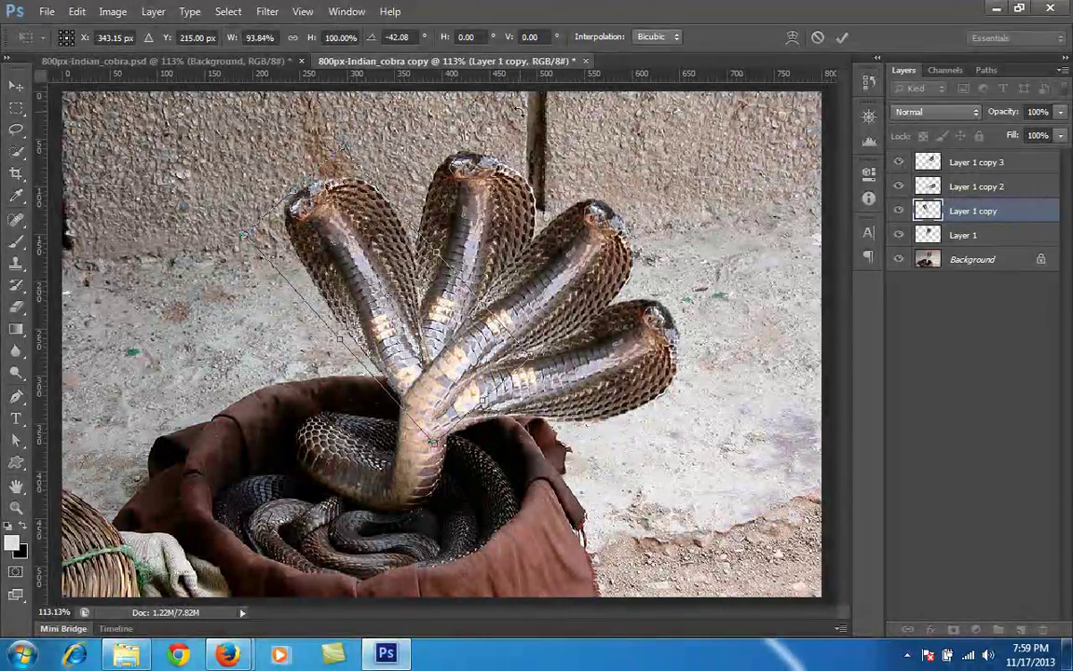
{"action": "left_click_drag", "start_coordinate": [559, 341], "coordinate": [556, 351]}
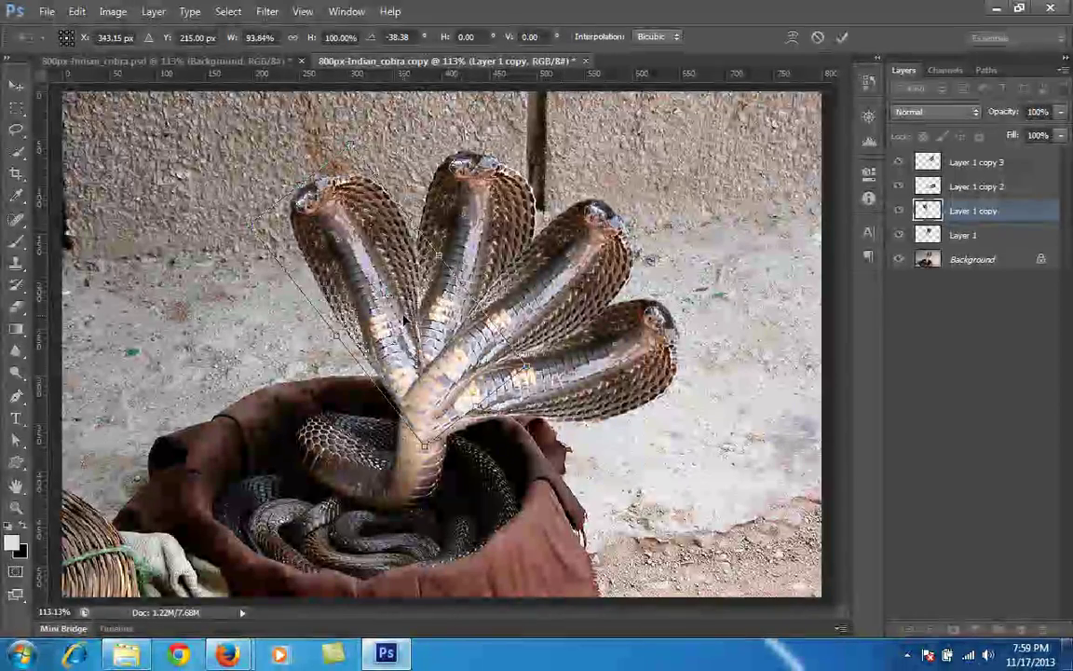
{"action": "left_click_drag", "start_coordinate": [405, 319], "coordinate": [410, 319]}
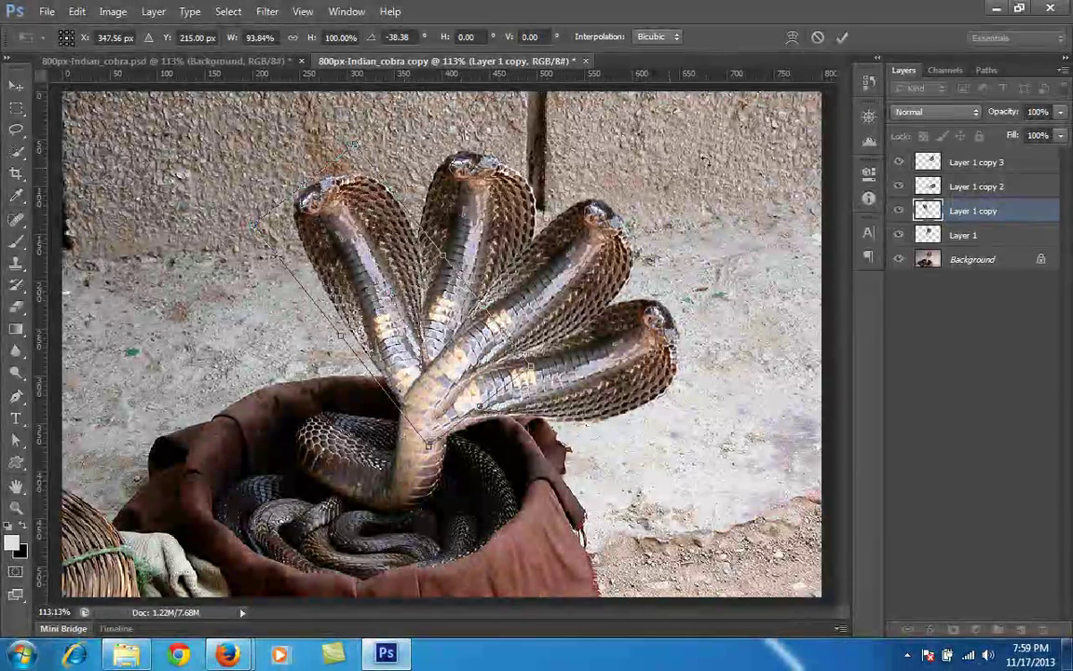
{"action": "left_click", "coordinate": [842, 39]}
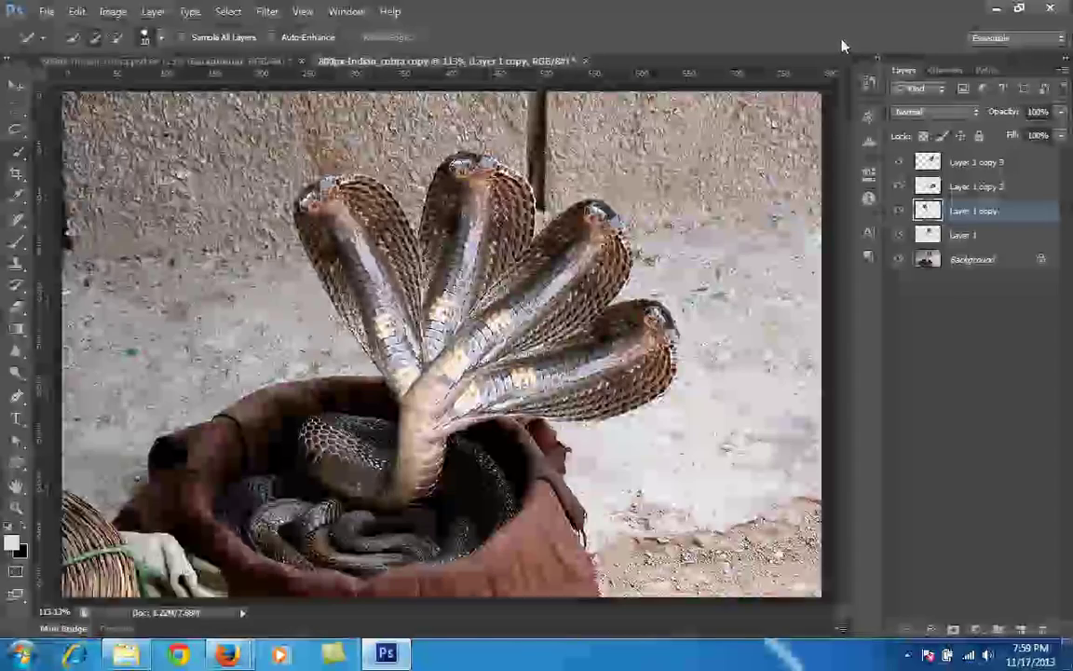
- Transform Layer 1 to 96.58% width, rotate it about 66° counterclockwise and place it as the lowest head on the left
{"action": "left_click", "coordinate": [976, 238]}
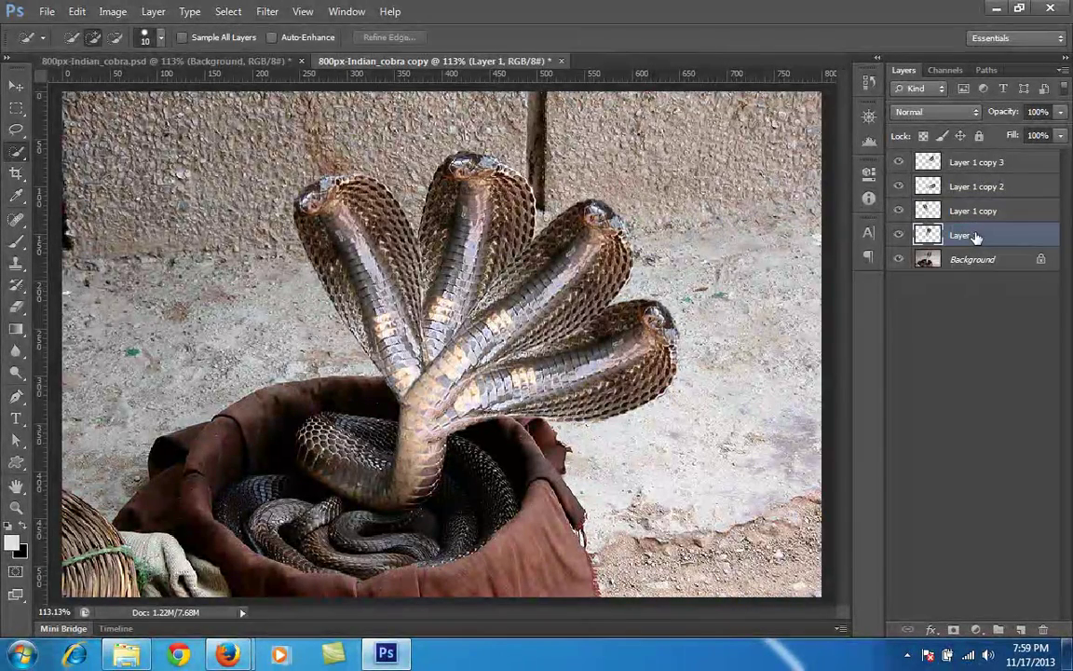
{"action": "key", "text": "ctrl+t"}
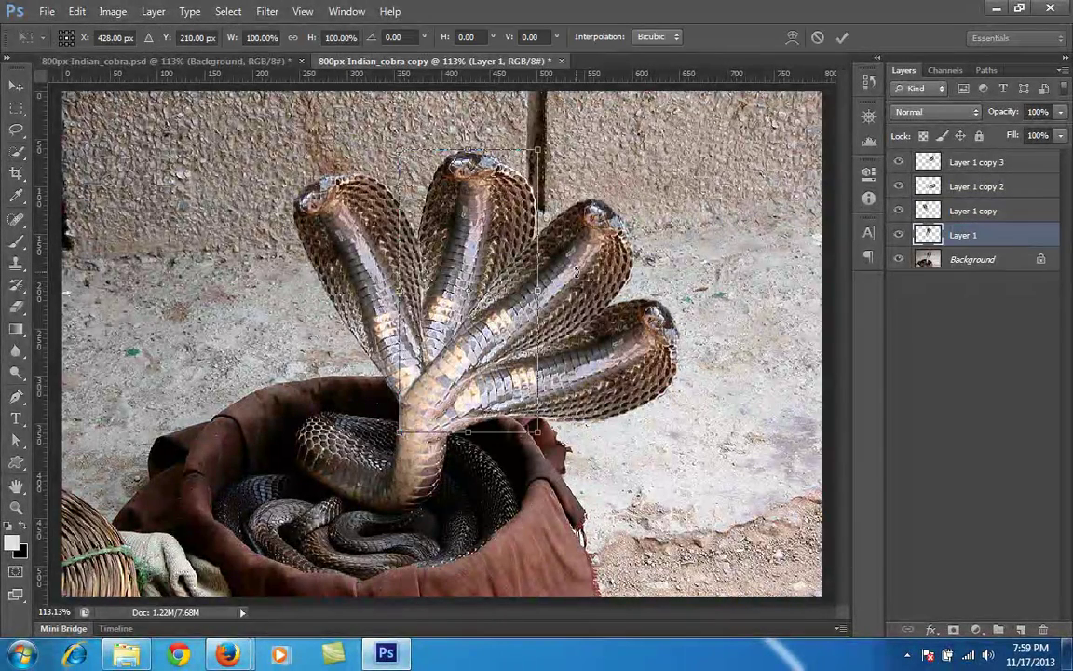
{"action": "left_click_drag", "start_coordinate": [537, 290], "coordinate": [532, 290]}
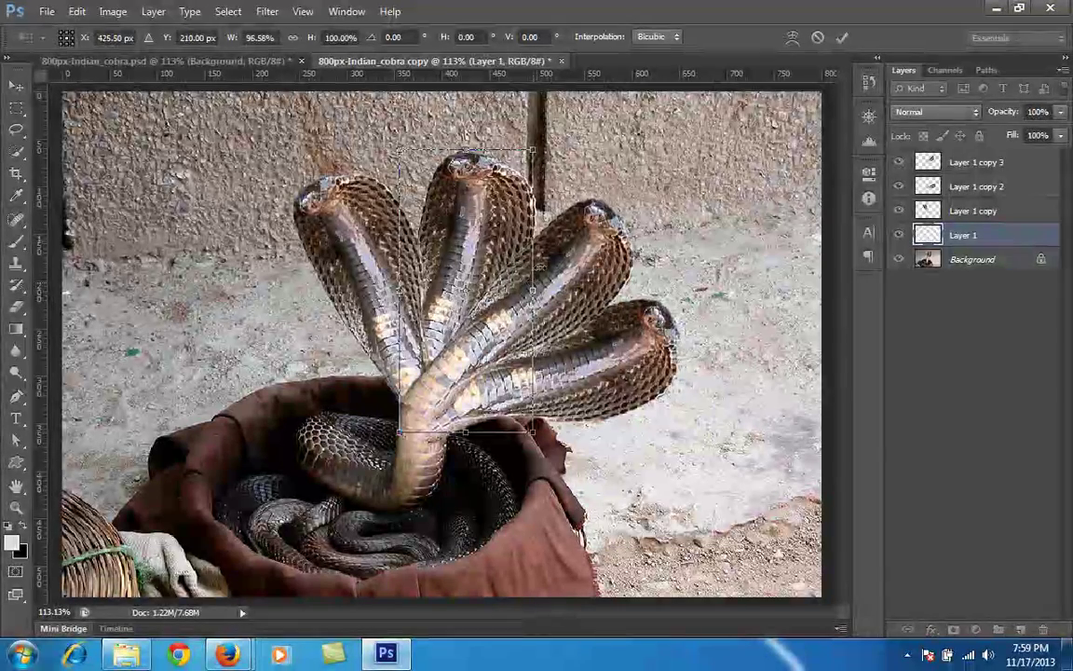
{"action": "left_click_drag", "start_coordinate": [595, 133], "coordinate": [389, 136]}
{"action": "left_click_drag", "start_coordinate": [438, 304], "coordinate": [290, 346]}
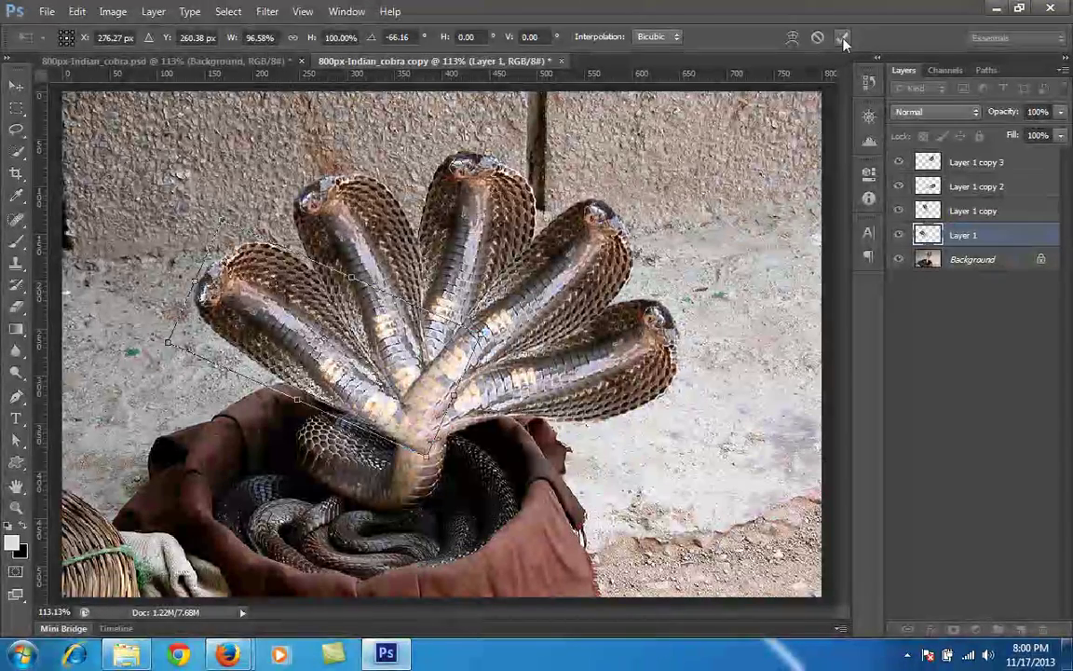
{"action": "left_click", "coordinate": [843, 40]}
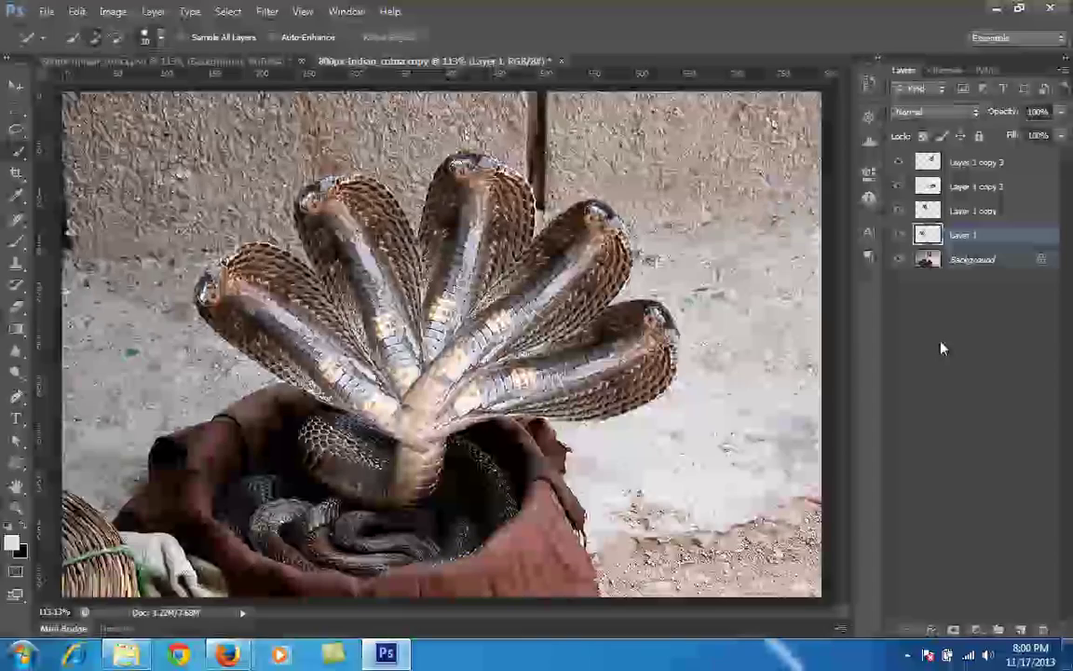
- Duplicate Layer 1, rotate the copy about 68° clockwise and place it upright over the original centre head
{"action": "key", "text": "ctrl+j"}
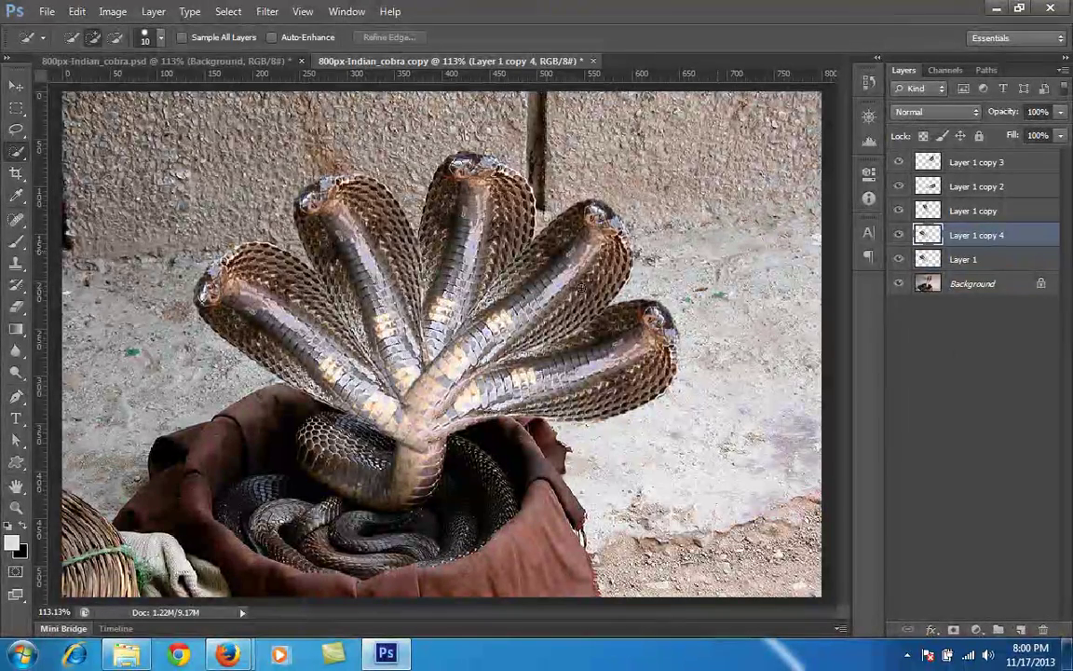
{"action": "key", "text": "ctrl+t"}
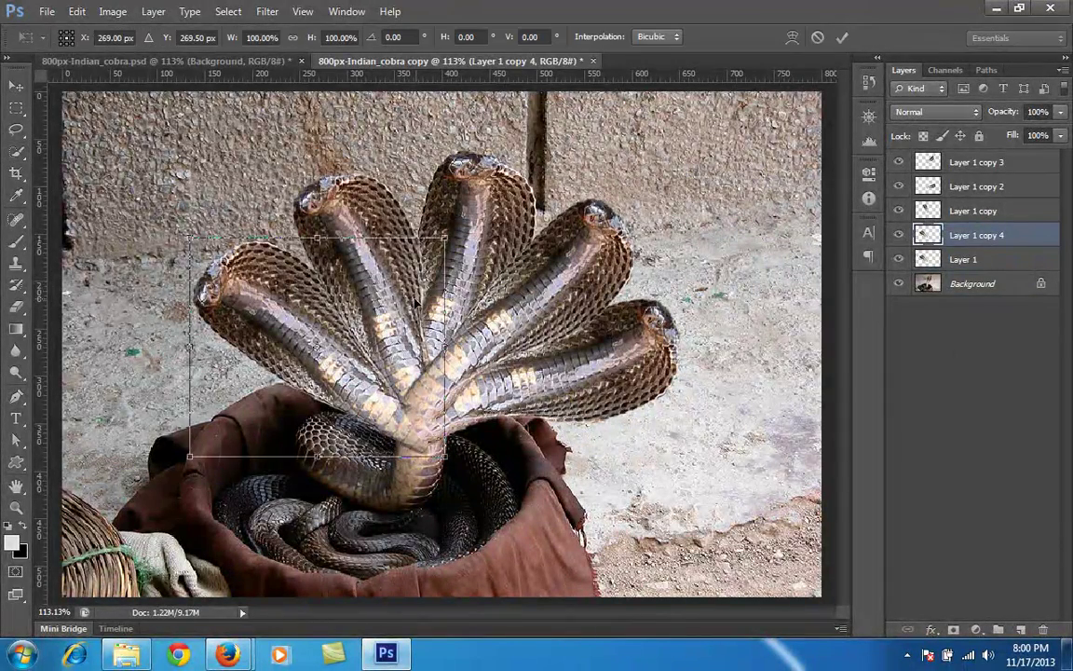
{"action": "left_click_drag", "start_coordinate": [426, 203], "coordinate": [508, 336]}
{"action": "left_click_drag", "start_coordinate": [331, 302], "coordinate": [473, 272]}
{"action": "left_click_drag", "start_coordinate": [430, 319], "coordinate": [473, 291]}
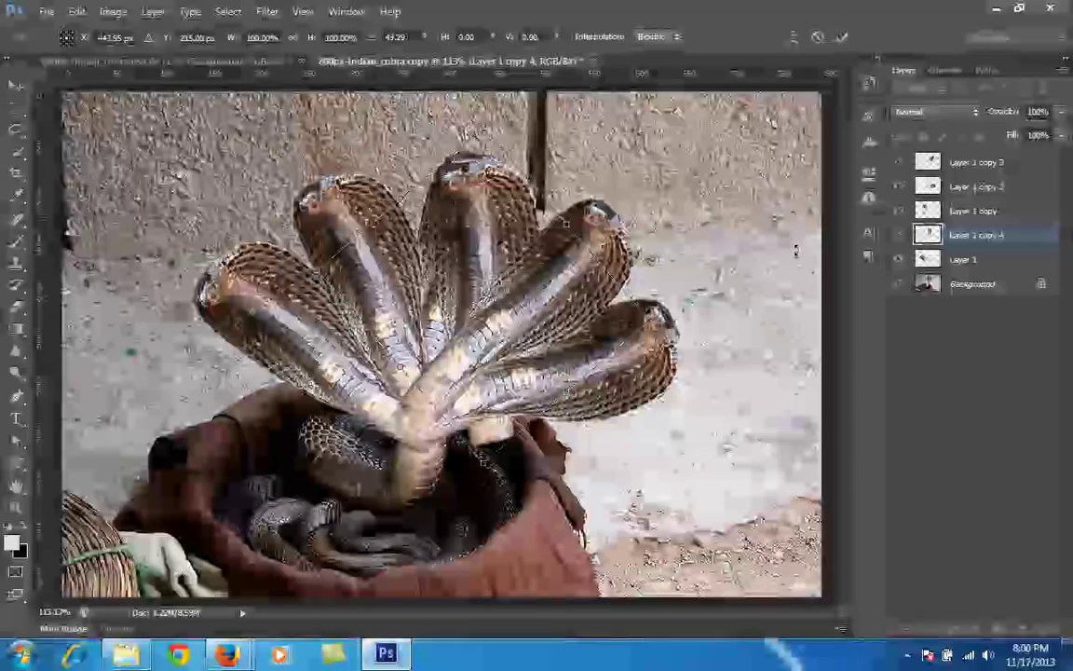
{"action": "left_click_drag", "start_coordinate": [721, 307], "coordinate": [711, 395]}
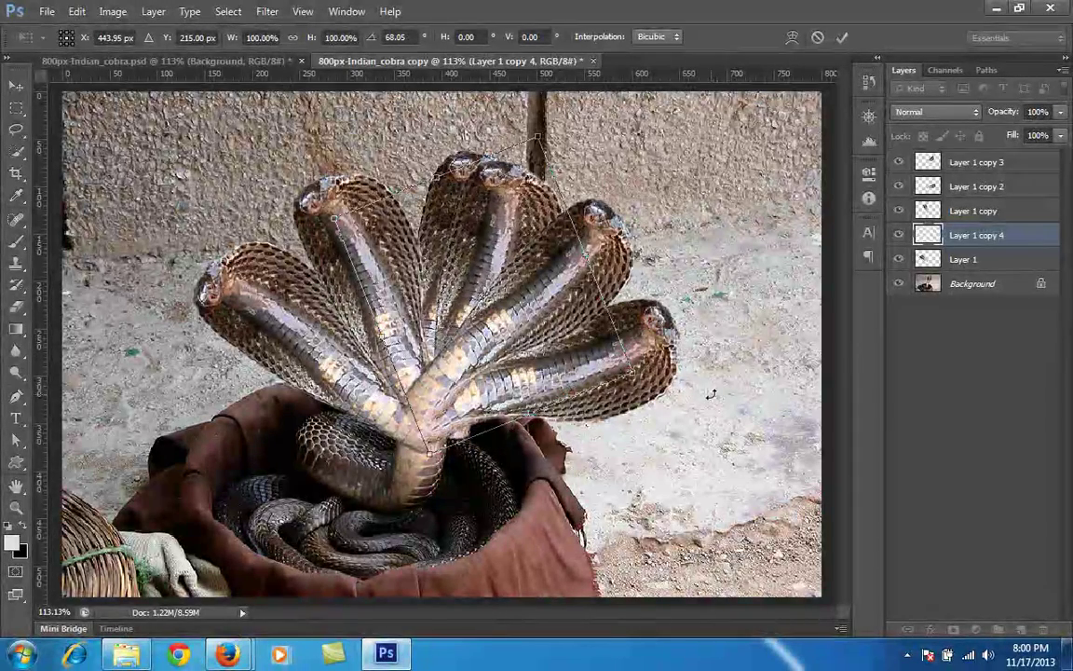
{"action": "left_click_drag", "start_coordinate": [538, 356], "coordinate": [523, 326]}
{"action": "left_click", "coordinate": [844, 38]}
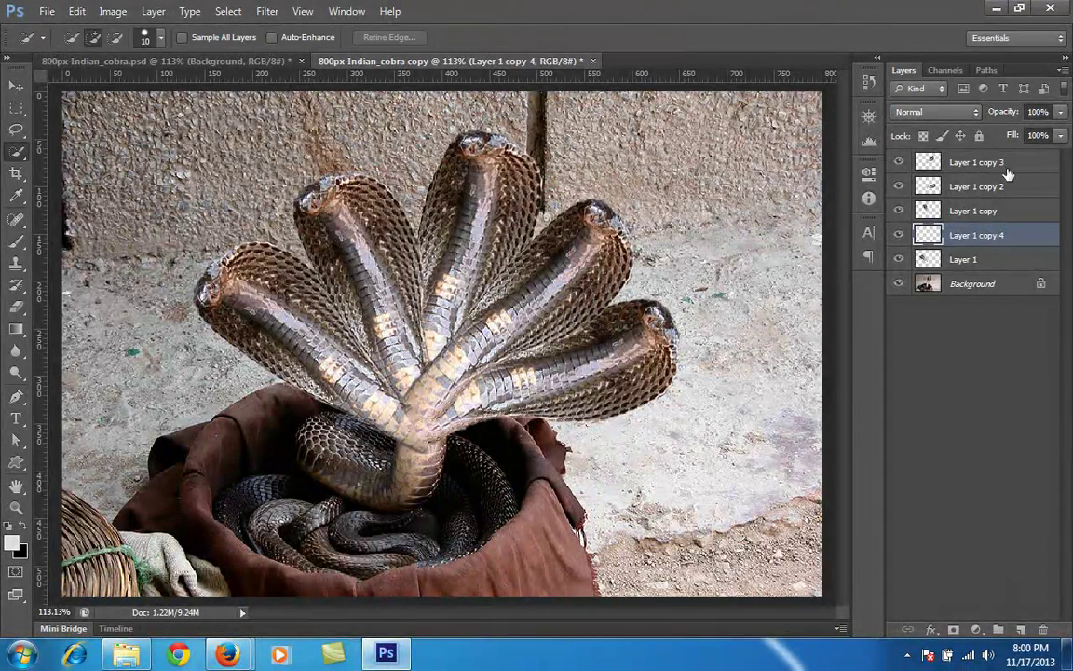
- Bring Layer 1 copy 4 to the top of the layer stack and nudge the centre head slightly down and left
{"action": "left_click_drag", "start_coordinate": [1002, 234], "coordinate": [998, 162]}
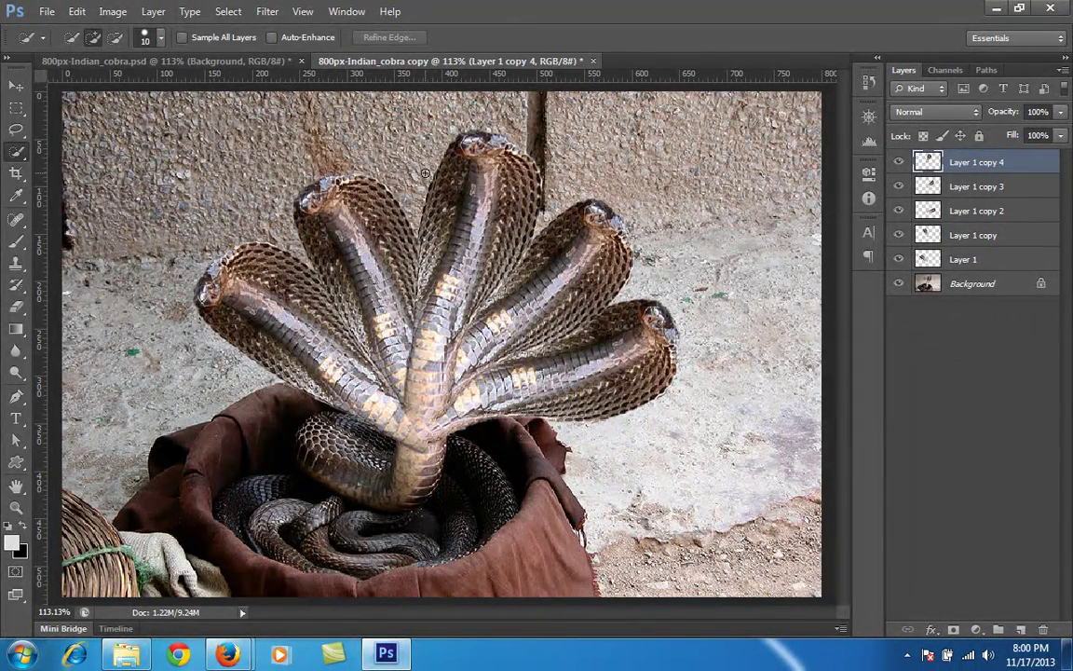
{"action": "left_click", "coordinate": [16, 84]}
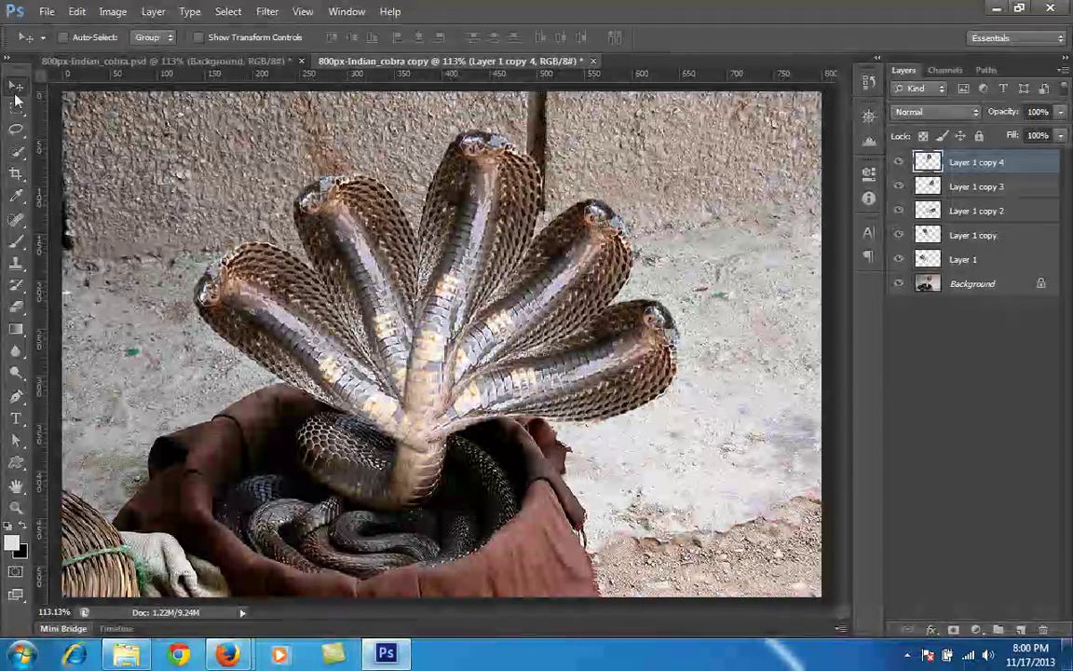
{"action": "left_click_drag", "start_coordinate": [468, 224], "coordinate": [463, 228]}
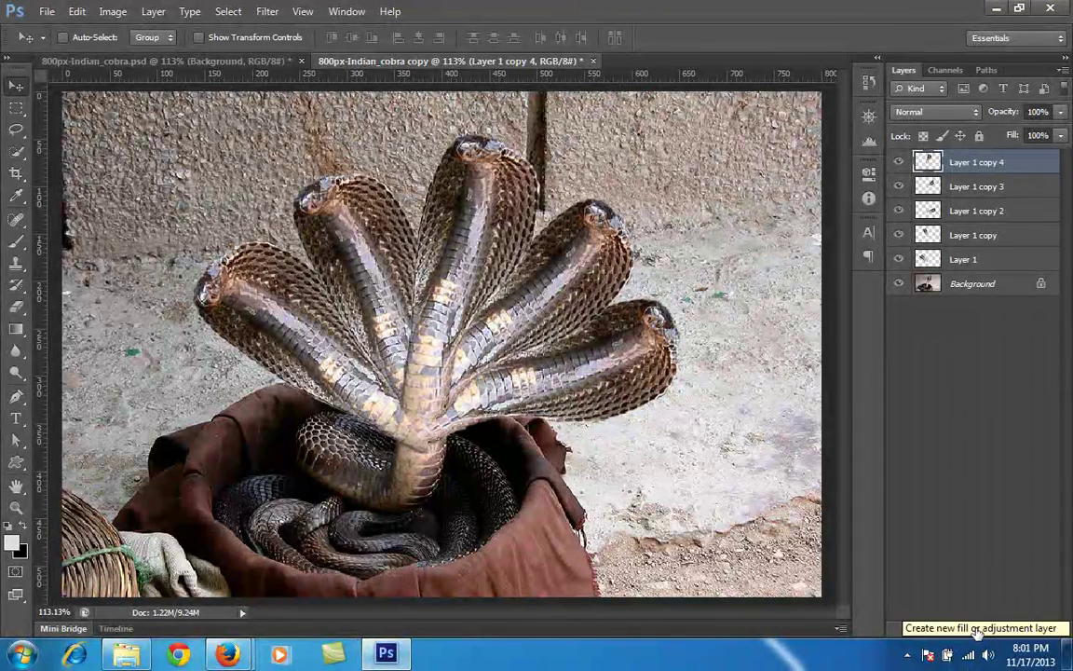
- Stamp all visible layers into a new top layer and clone body scales over the seam below the necks with a 15 px Clone Stamp
{"action": "key", "text": "ctrl+alt+shift+e"}
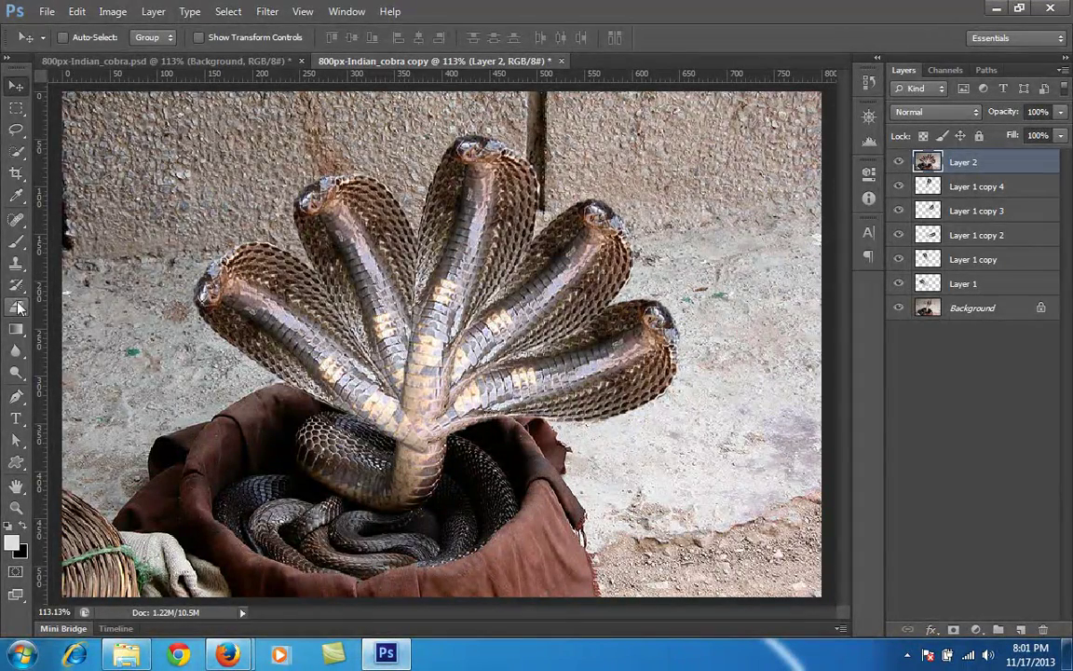
{"action": "left_click", "coordinate": [16, 265]}
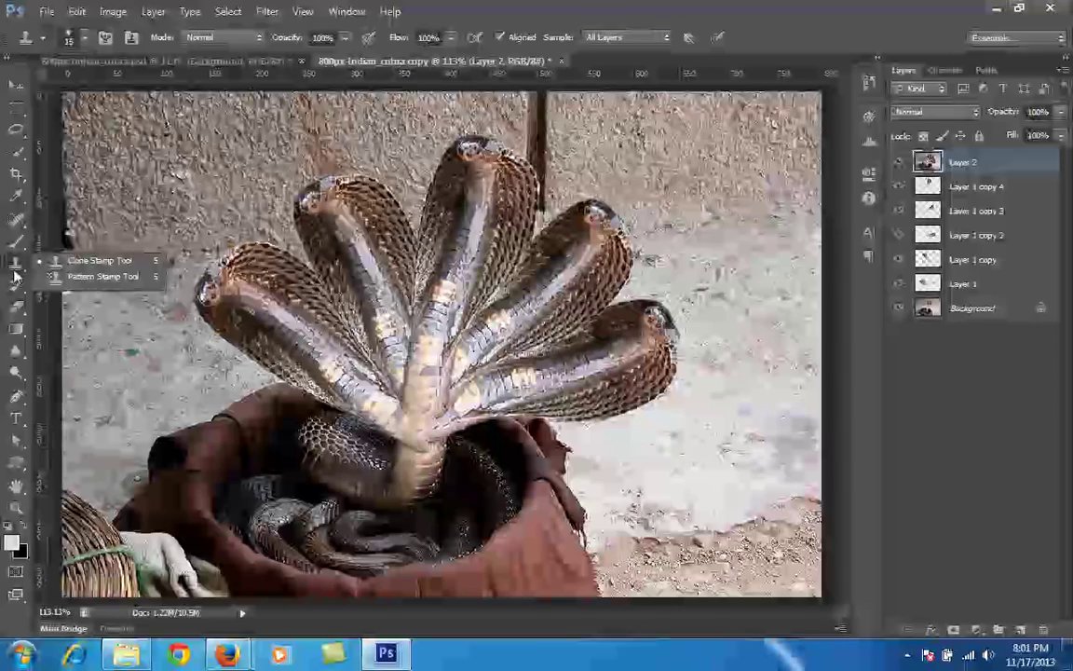
{"action": "left_click", "coordinate": [93, 260]}
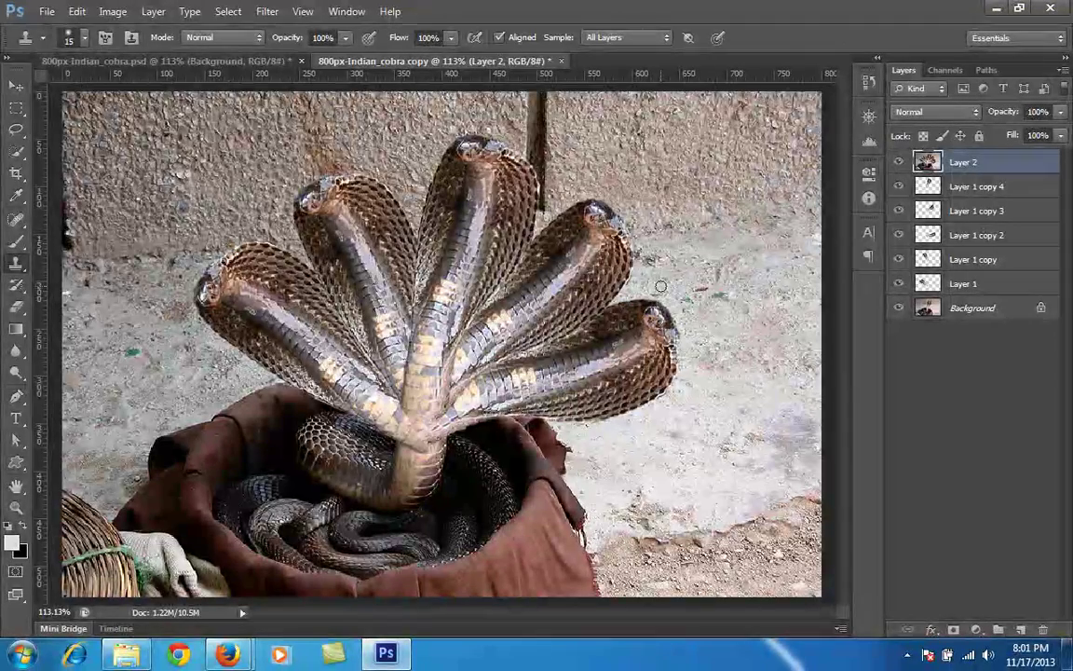
{"action": "key", "text": "ctrl+plus"}
{"action": "key", "text": "ctrl+plus"}
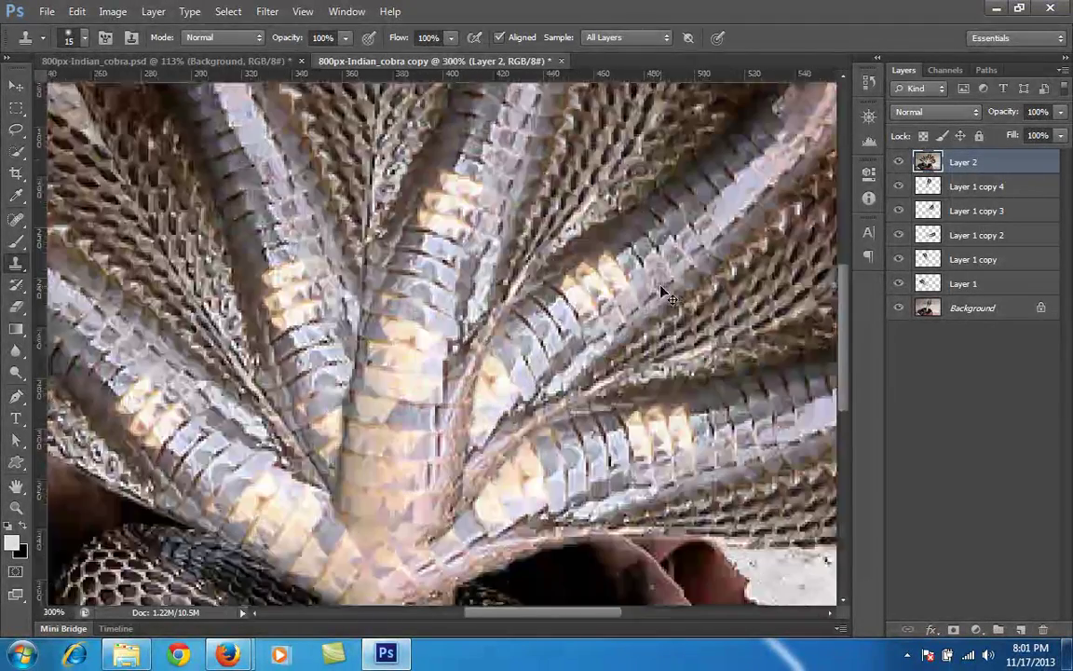
{"action": "left_click_drag", "start_coordinate": [535, 237], "coordinate": [506, 164]}
{"action": "left_click_drag", "start_coordinate": [479, 326], "coordinate": [499, 186]}
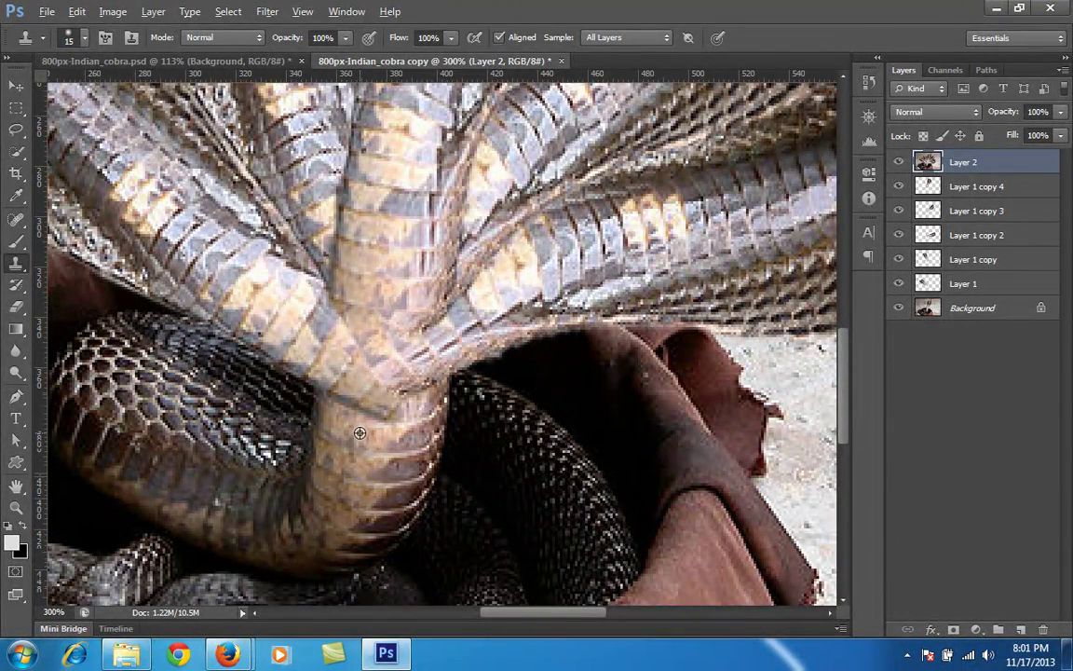
{"action": "left_click", "coordinate": [346, 422], "text": "alt"}
{"action": "mouse_move", "coordinate": [319, 377]}
{"action": "left_mouse_down"}
{"action": "mouse_move", "coordinate": [394, 422]}
{"action": "mouse_move", "coordinate": [400, 395]}
{"action": "left_mouse_up"}
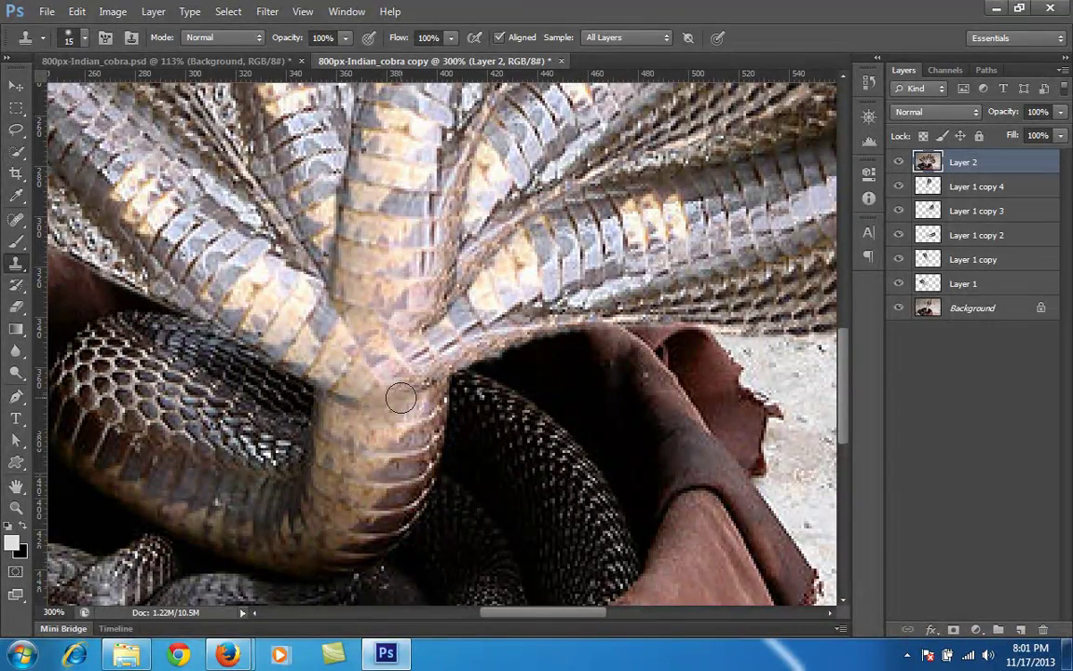
{"action": "mouse_move", "coordinate": [331, 398]}
{"action": "left_mouse_down"}
{"action": "mouse_move", "coordinate": [357, 406]}
{"action": "mouse_move", "coordinate": [312, 359]}
{"action": "mouse_move", "coordinate": [337, 388]}
{"action": "mouse_move", "coordinate": [321, 384]}
{"action": "left_mouse_up"}
- Clone scales over the hard edges where the left and right necks join the central body, and undo the last two strokes
{"action": "left_click", "coordinate": [356, 422]}
{"action": "mouse_move", "coordinate": [307, 410]}
{"action": "left_mouse_down"}
{"action": "mouse_move", "coordinate": [306, 358]}
{"action": "mouse_move", "coordinate": [338, 396]}
{"action": "mouse_move", "coordinate": [439, 284]}
{"action": "mouse_move", "coordinate": [414, 265]}
{"action": "mouse_move", "coordinate": [382, 270]}
{"action": "mouse_move", "coordinate": [408, 282]}
{"action": "mouse_move", "coordinate": [428, 318]}
{"action": "mouse_move", "coordinate": [433, 252]}
{"action": "mouse_move", "coordinate": [455, 290]}
{"action": "left_mouse_up"}
{"action": "left_click_drag", "start_coordinate": [353, 330], "coordinate": [361, 300]}
{"action": "left_click", "coordinate": [362, 301], "text": "alt"}
{"action": "left_click_drag", "start_coordinate": [341, 305], "coordinate": [357, 339]}
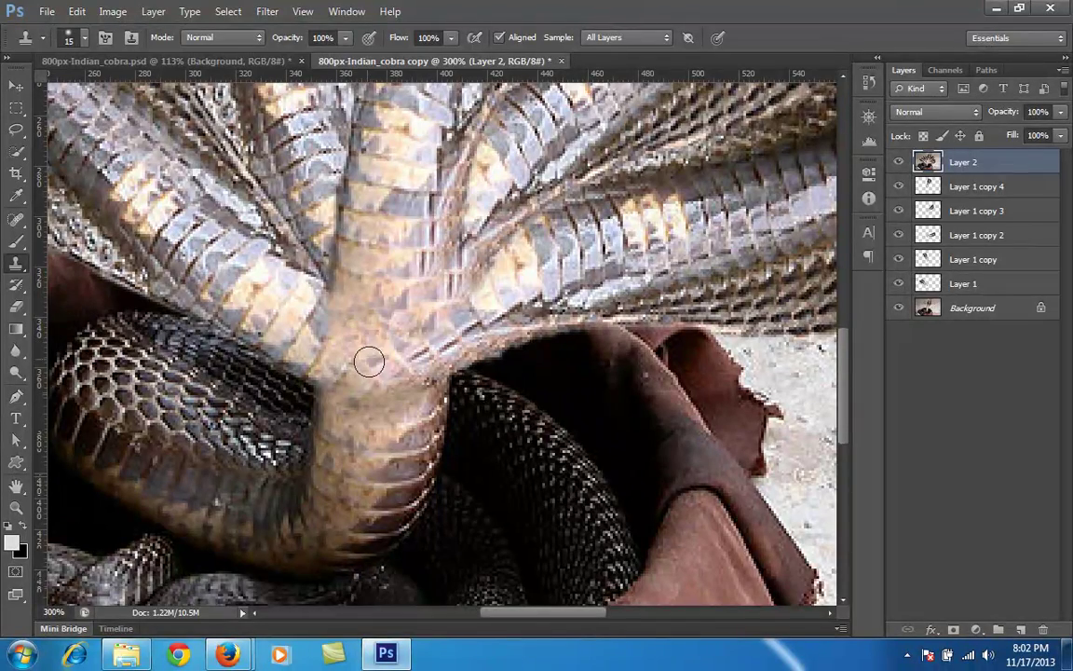
{"action": "key", "text": "ctrl+alt+z"}
{"action": "key", "text": "ctrl+alt+z"}
- With a 20 px Clone Stamp, blend hood scales over the borders between the centre hood and its two neighbouring hoods
{"action": "left_click_drag", "start_coordinate": [632, 244], "coordinate": [658, 506]}
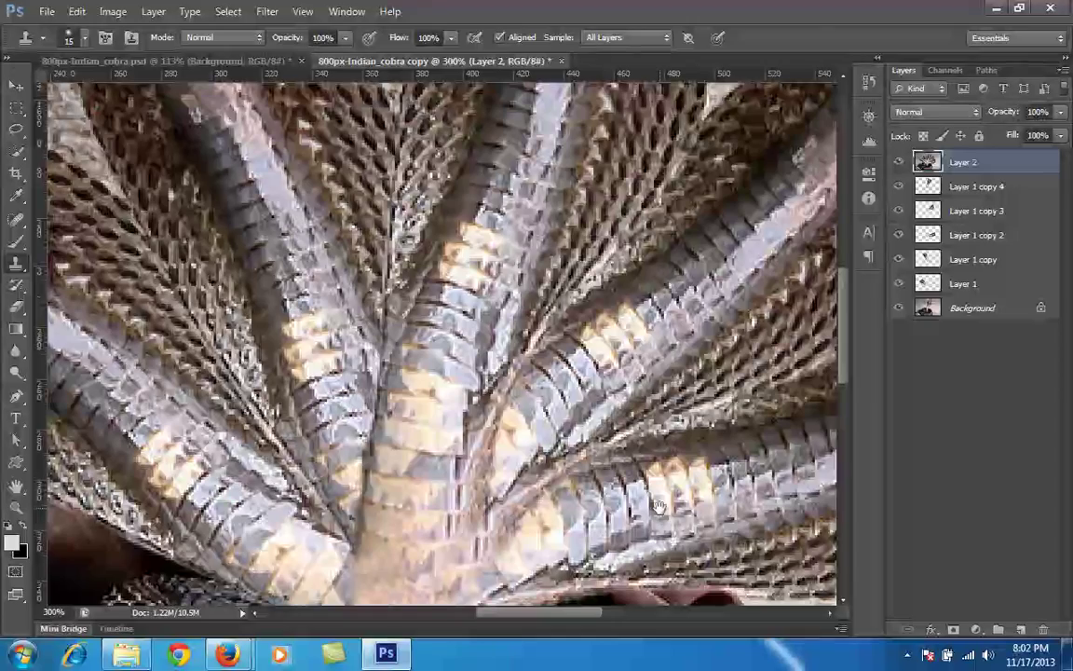
{"action": "left_click_drag", "start_coordinate": [543, 233], "coordinate": [529, 364]}
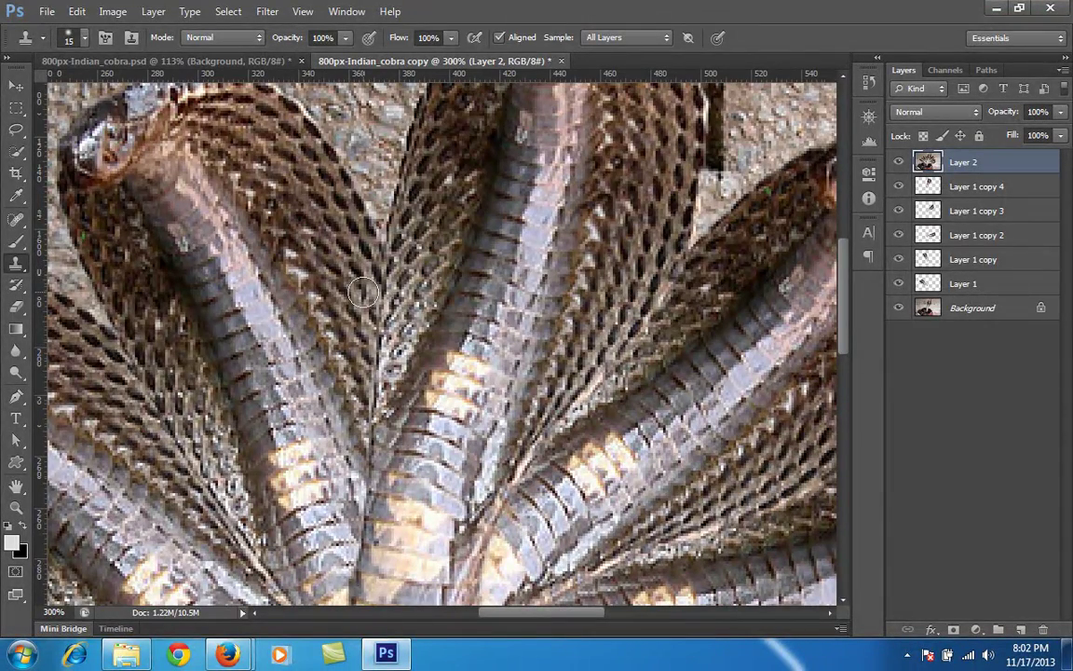
{"action": "key", "text": "bracketright"}
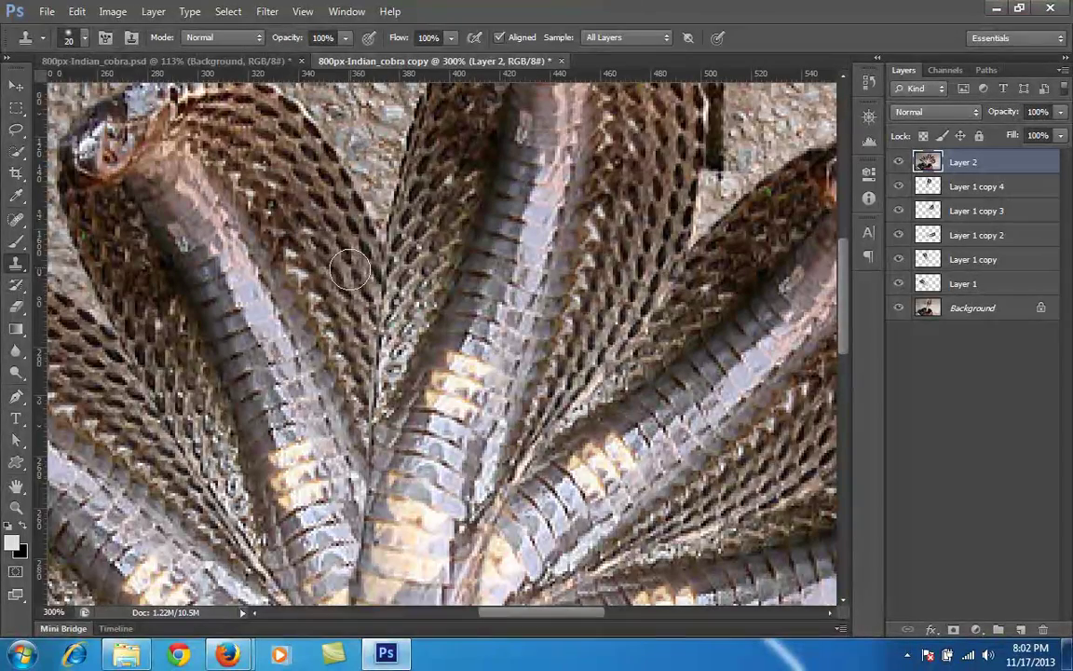
{"action": "left_click", "coordinate": [406, 278], "text": "alt"}
{"action": "mouse_move", "coordinate": [387, 274]}
{"action": "left_mouse_down"}
{"action": "mouse_move", "coordinate": [350, 317]}
{"action": "mouse_move", "coordinate": [340, 363]}
{"action": "mouse_move", "coordinate": [372, 426]}
{"action": "left_mouse_up"}
{"action": "mouse_move", "coordinate": [580, 363]}
{"action": "left_mouse_down"}
{"action": "mouse_move", "coordinate": [606, 287]}
{"action": "mouse_move", "coordinate": [626, 272]}
{"action": "mouse_move", "coordinate": [695, 293]}
{"action": "left_mouse_up"}
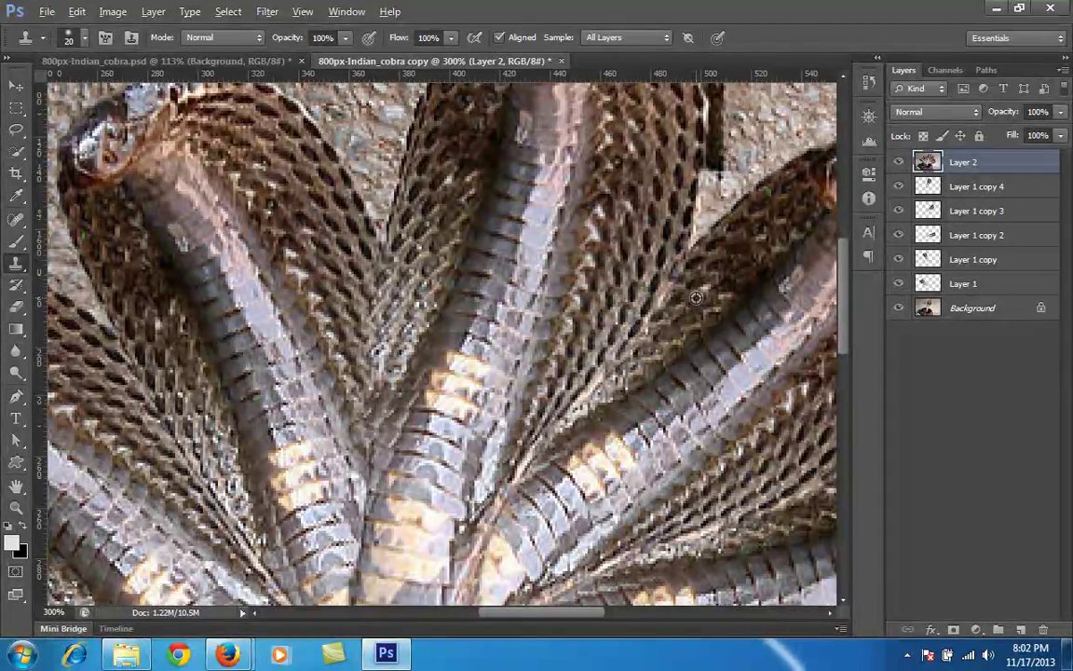
{"action": "mouse_move", "coordinate": [696, 298]}
{"action": "left_mouse_down"}
{"action": "mouse_move", "coordinate": [627, 357]}
{"action": "mouse_move", "coordinate": [563, 421]}
{"action": "left_mouse_up"}
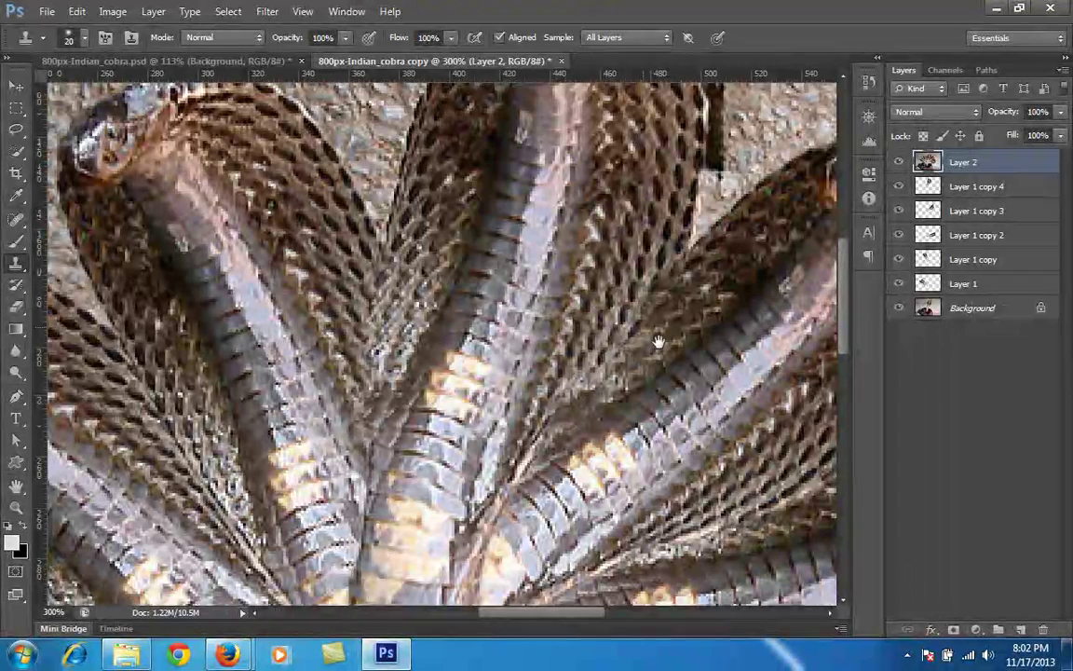
- Clone scales over the edge between the inner left neck and the centre neck, down to their shared base
{"action": "left_click_drag", "start_coordinate": [659, 343], "coordinate": [735, 210]}
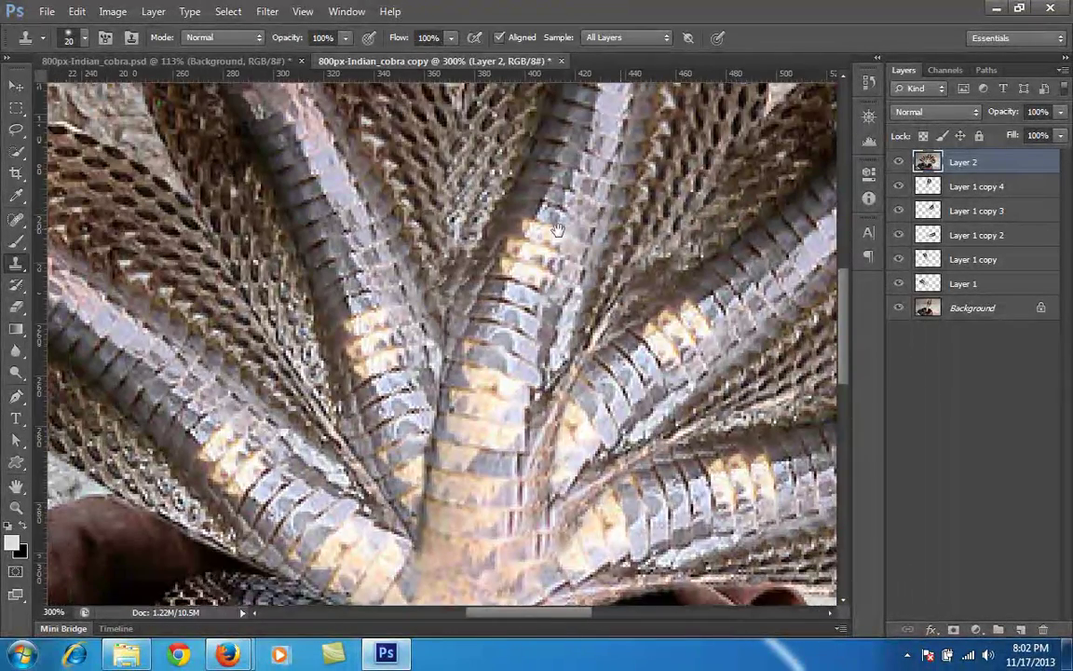
{"action": "mouse_move", "coordinate": [473, 234]}
{"action": "left_mouse_down"}
{"action": "mouse_move", "coordinate": [509, 227]}
{"action": "mouse_move", "coordinate": [460, 224]}
{"action": "left_mouse_up"}
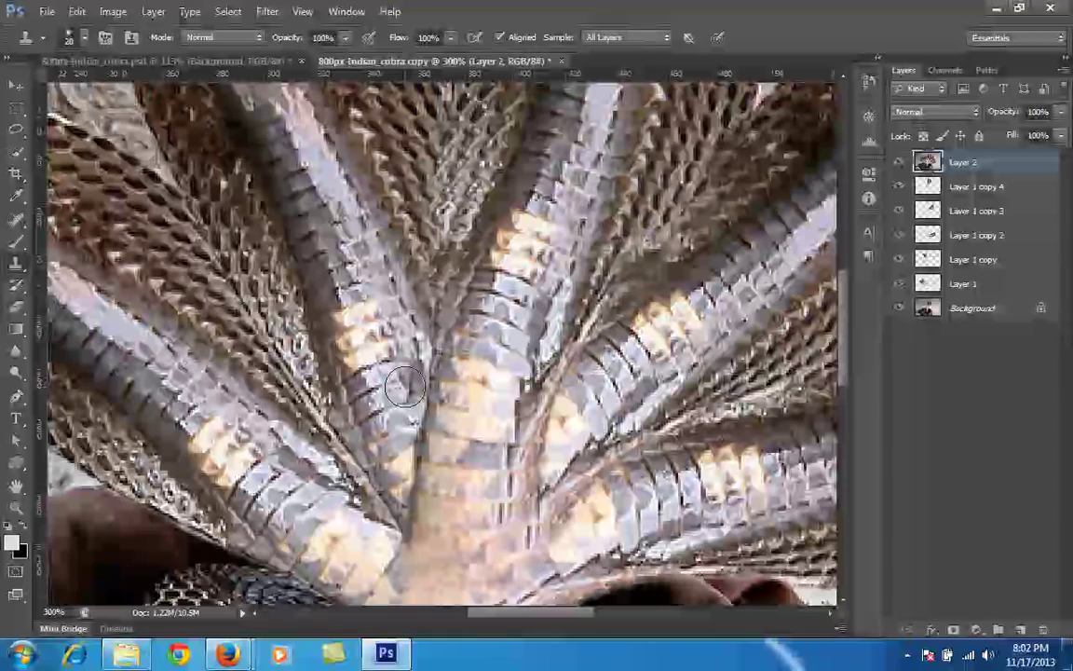
{"action": "mouse_move", "coordinate": [401, 386]}
{"action": "left_mouse_down"}
{"action": "mouse_move", "coordinate": [414, 414]}
{"action": "mouse_move", "coordinate": [424, 406]}
{"action": "left_mouse_up"}
{"action": "left_click", "coordinate": [425, 383]}
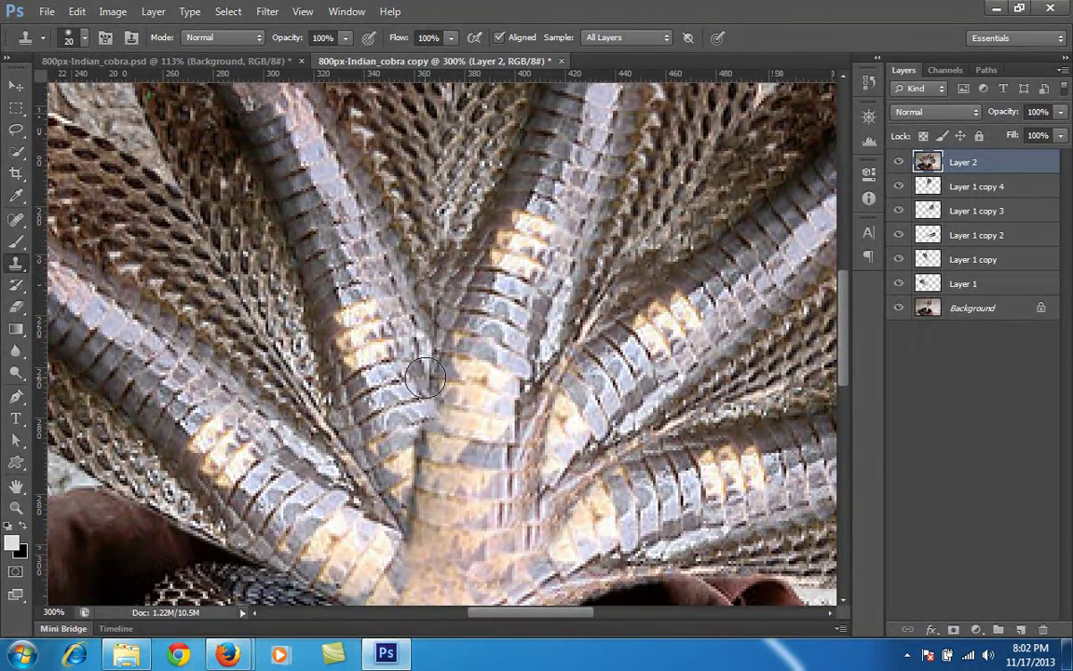
{"action": "left_click", "coordinate": [395, 447]}
{"action": "mouse_move", "coordinate": [395, 447]}
{"action": "left_mouse_down"}
{"action": "mouse_move", "coordinate": [373, 406]}
{"action": "mouse_move", "coordinate": [412, 515]}
{"action": "mouse_move", "coordinate": [372, 465]}
{"action": "mouse_move", "coordinate": [359, 349]}
{"action": "mouse_move", "coordinate": [426, 511]}
{"action": "mouse_move", "coordinate": [443, 540]}
{"action": "mouse_move", "coordinate": [456, 531]}
{"action": "mouse_move", "coordinate": [410, 503]}
{"action": "mouse_move", "coordinate": [438, 544]}
{"action": "left_mouse_up"}
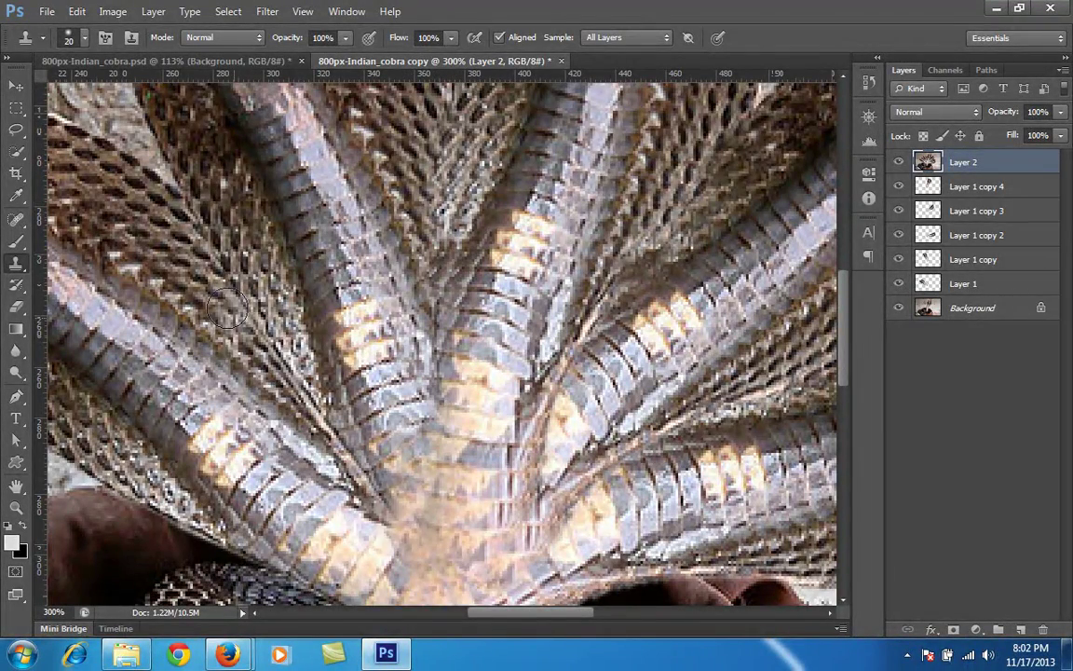
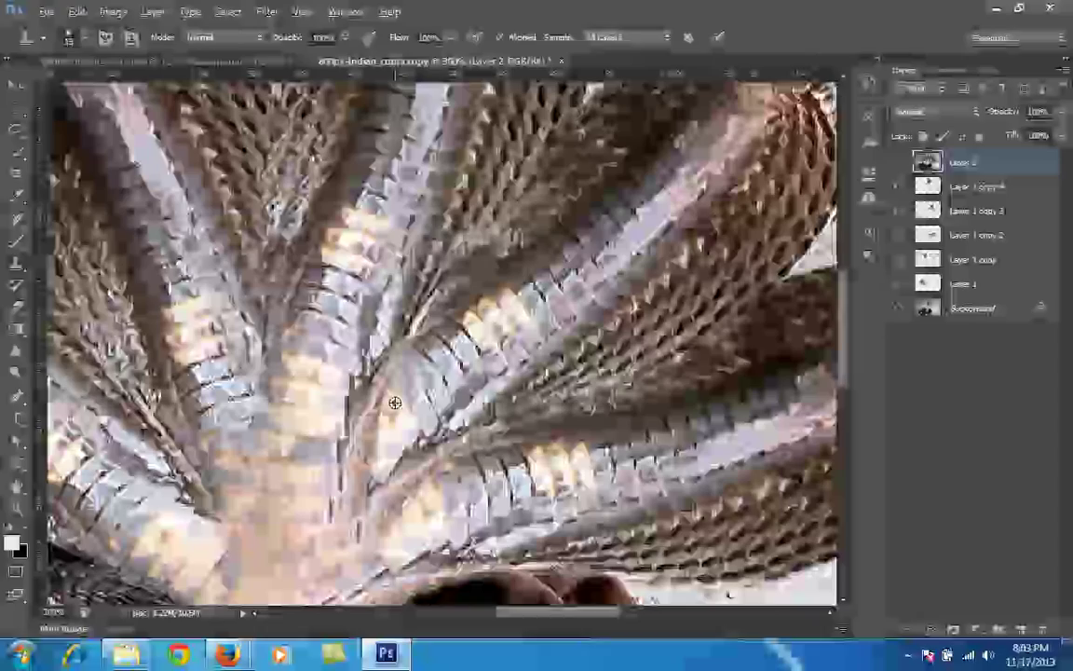
- Clone scales with a 15 px brush over the gap between the centre neck and the inner right neck
{"action": "left_click", "coordinate": [393, 402], "text": "alt"}
{"action": "mouse_move", "coordinate": [380, 392]}
{"action": "left_mouse_down"}
{"action": "mouse_move", "coordinate": [355, 442]}
{"action": "mouse_move", "coordinate": [356, 470]}
{"action": "left_mouse_up"}
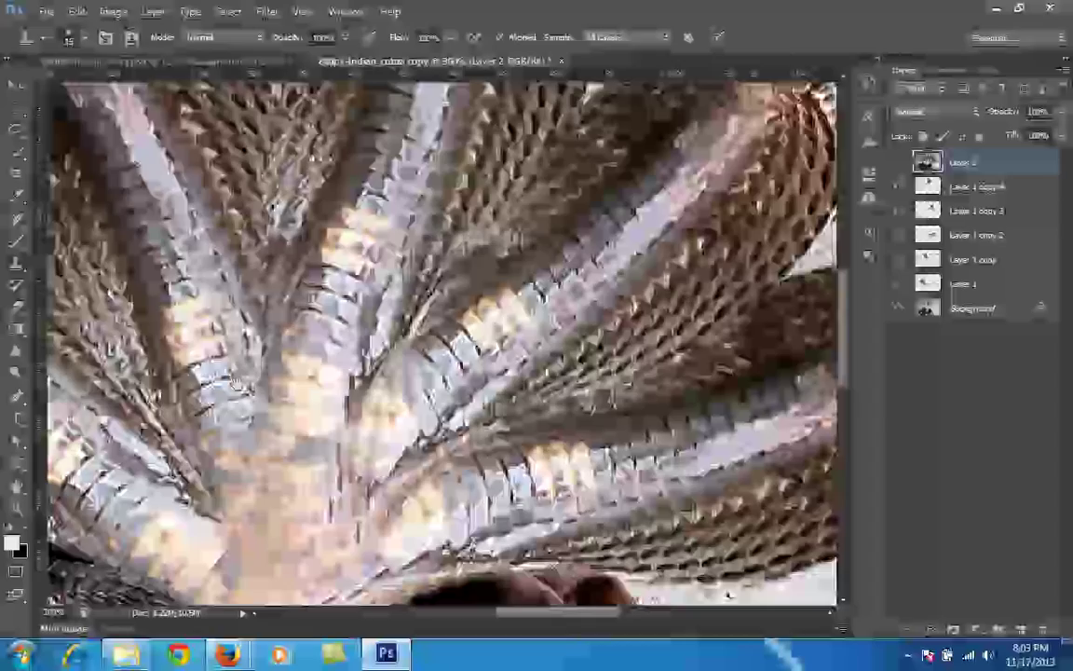
{"action": "left_click_drag", "start_coordinate": [335, 364], "coordinate": [666, 339]}
{"action": "left_click_drag", "start_coordinate": [567, 352], "coordinate": [347, 175]}
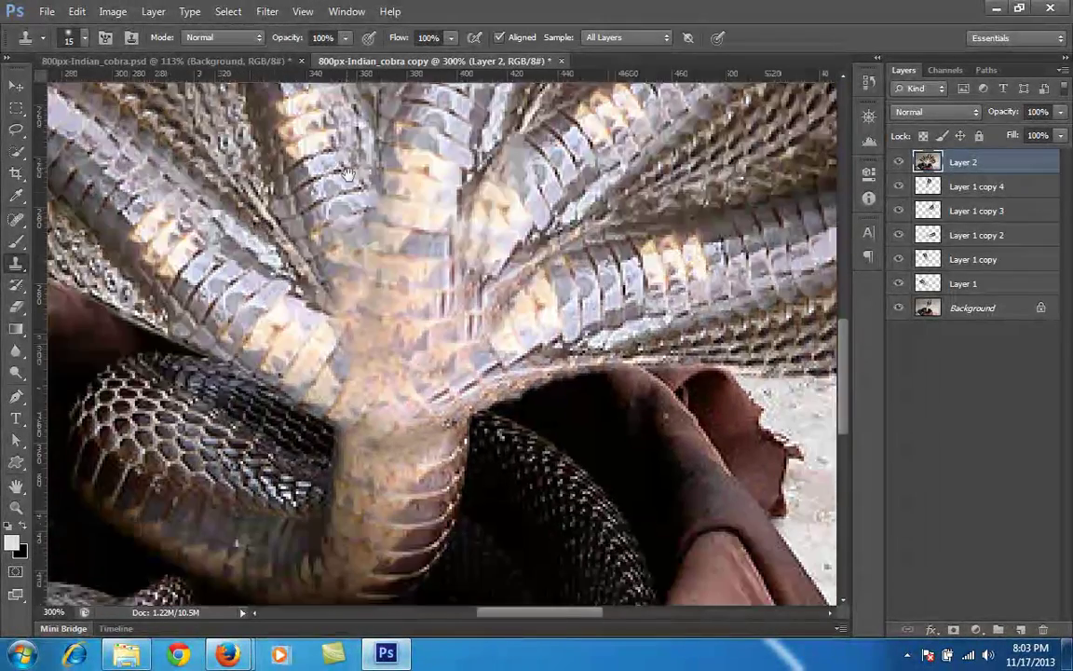
{"action": "key", "text": "ctrl+0"}
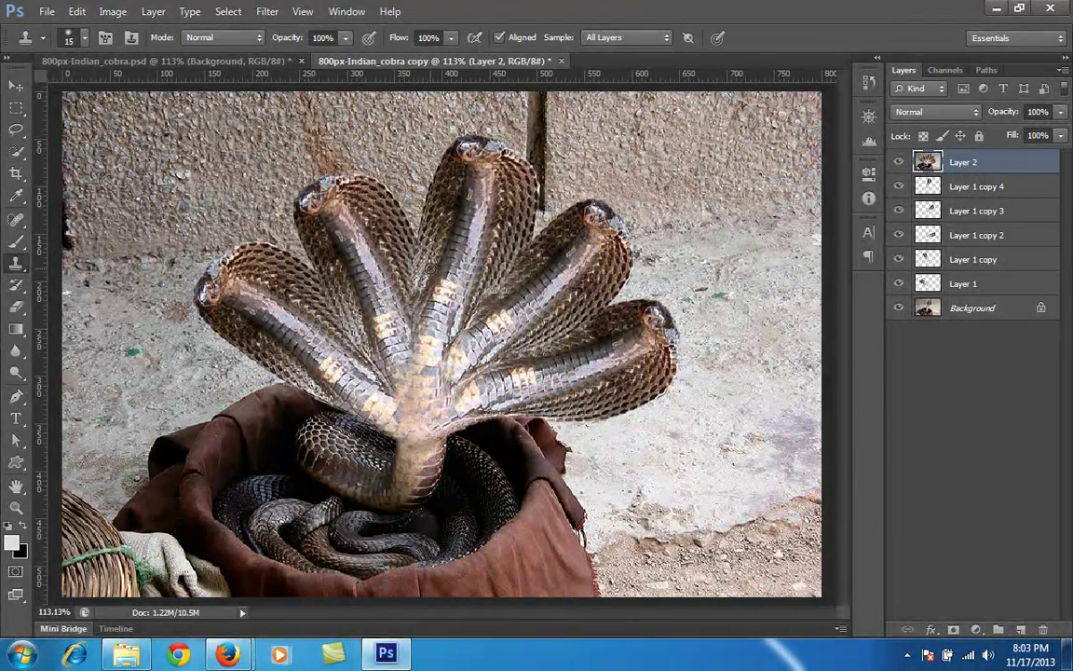
- Clone scales along the remaining edge between the centre and inner left necks and along the border between the two left hoods
{"action": "key", "text": "ctrl+plus"}
{"action": "key", "text": "ctrl+plus"}
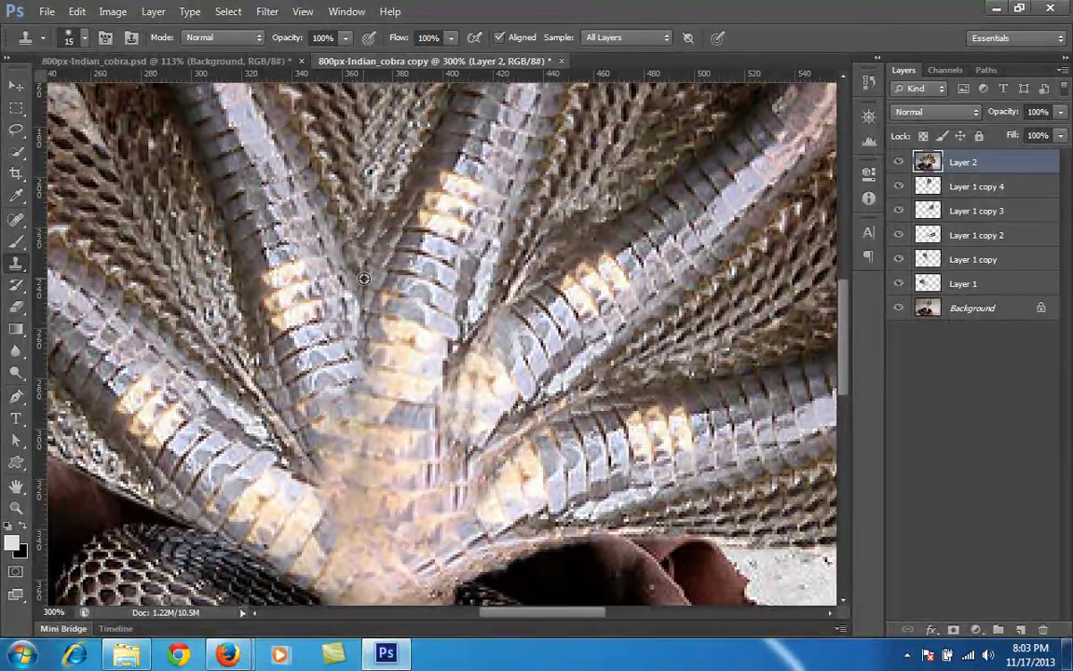
{"action": "left_click", "coordinate": [364, 274]}
{"action": "left_click", "coordinate": [364, 298]}
{"action": "left_click", "coordinate": [364, 311]}
{"action": "left_click", "coordinate": [366, 352]}
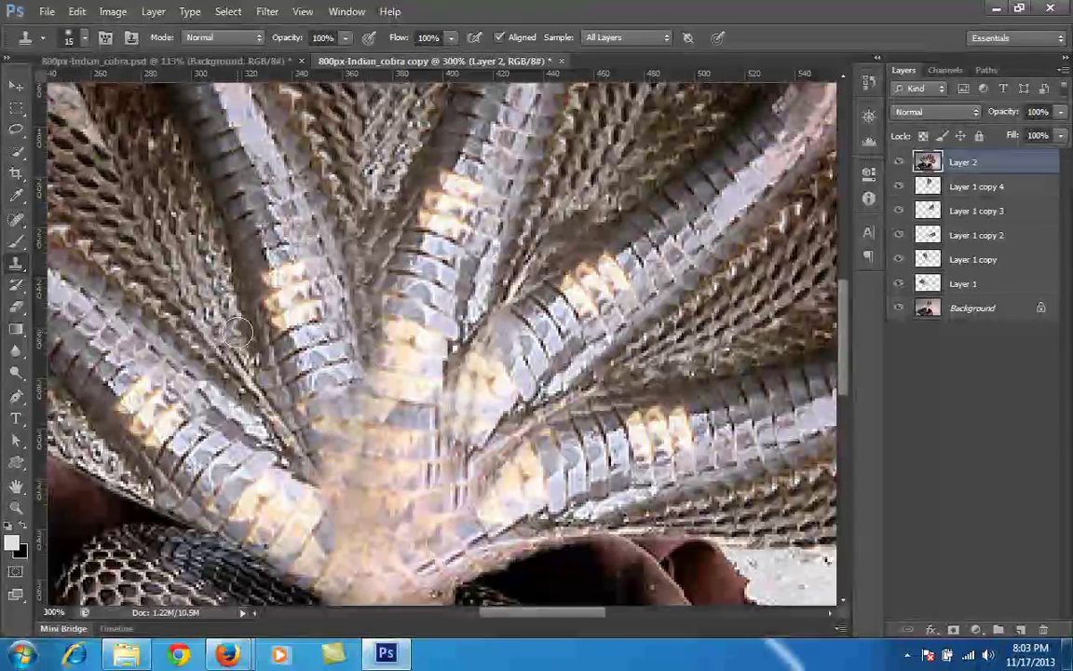
{"action": "mouse_move", "coordinate": [224, 325]}
{"action": "left_mouse_down"}
{"action": "mouse_move", "coordinate": [267, 414]}
{"action": "mouse_move", "coordinate": [296, 444]}
{"action": "left_mouse_up"}
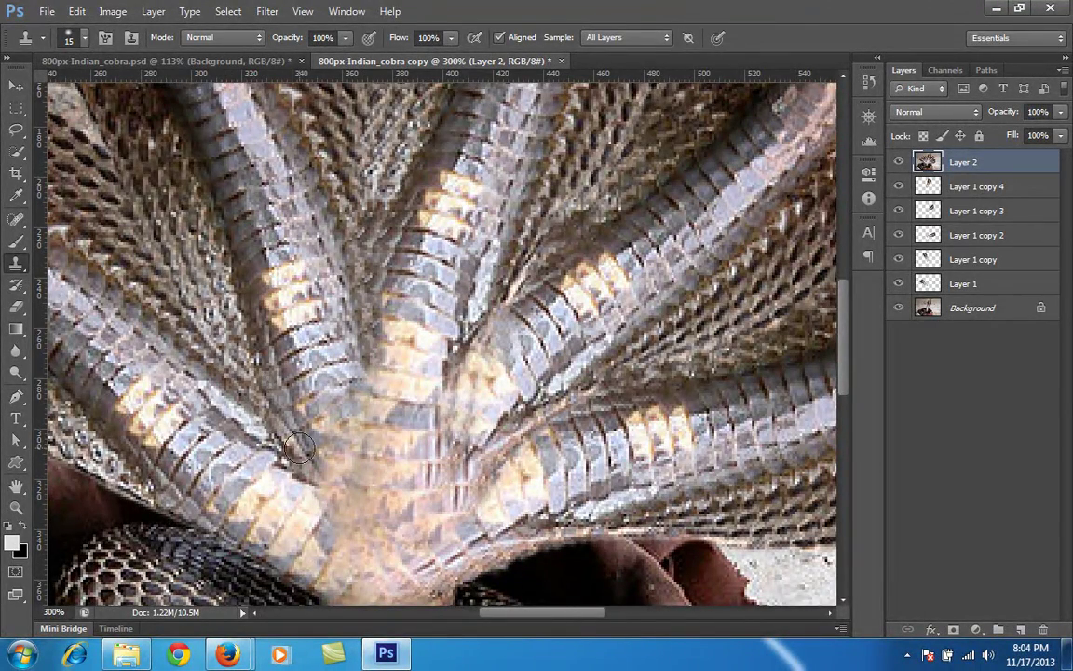
- Compare the five-headed result with the original photo by hiding all layers above the Background and showing them again
{"action": "key", "text": "ctrl+0"}
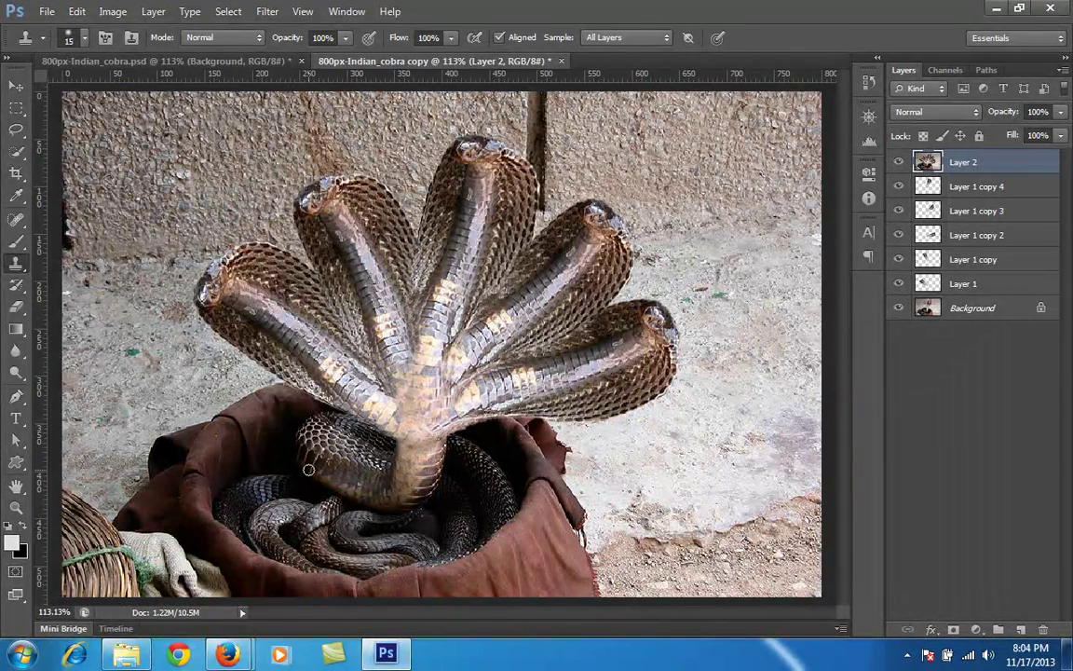
{"action": "left_click_drag", "start_coordinate": [898, 283], "coordinate": [905, 187]}
{"action": "left_click", "coordinate": [899, 167]}
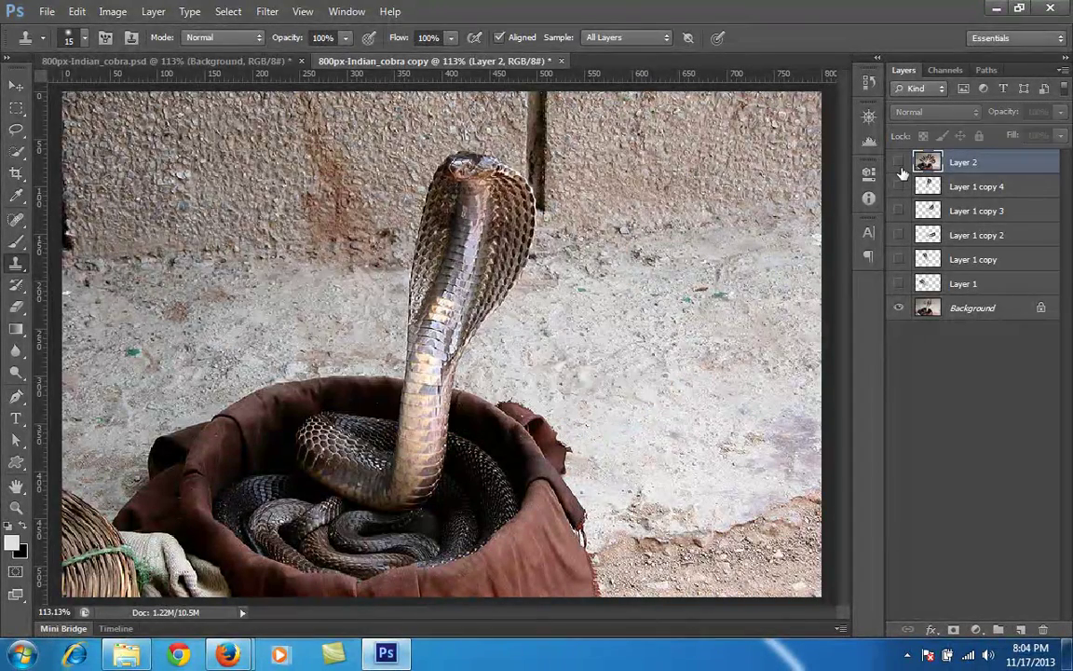
{"action": "left_click_drag", "start_coordinate": [900, 168], "coordinate": [900, 283]}
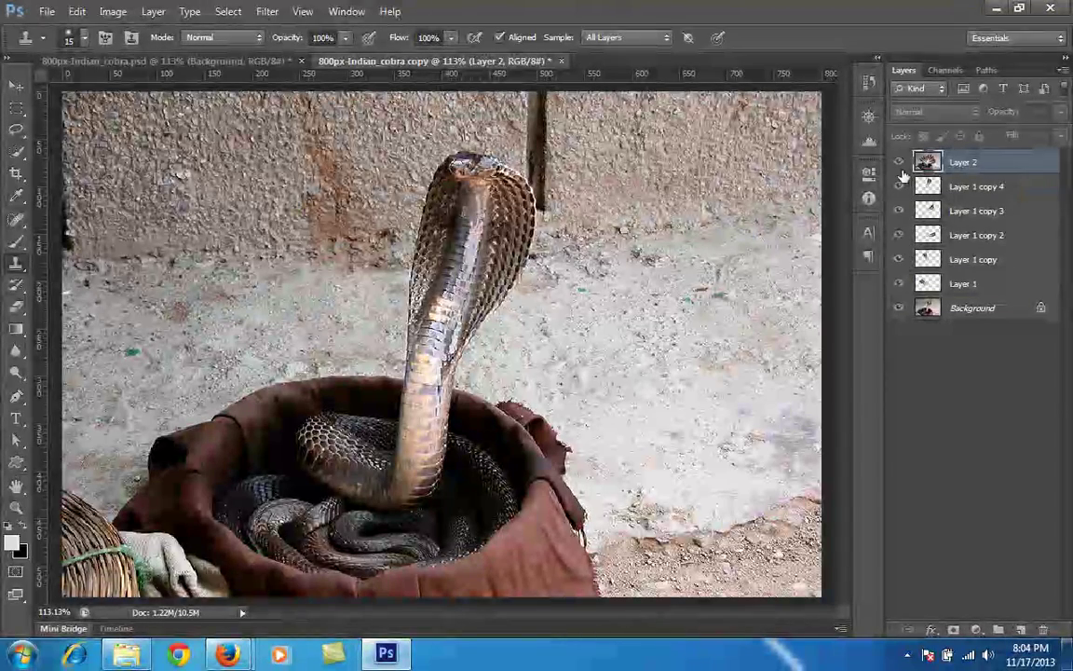